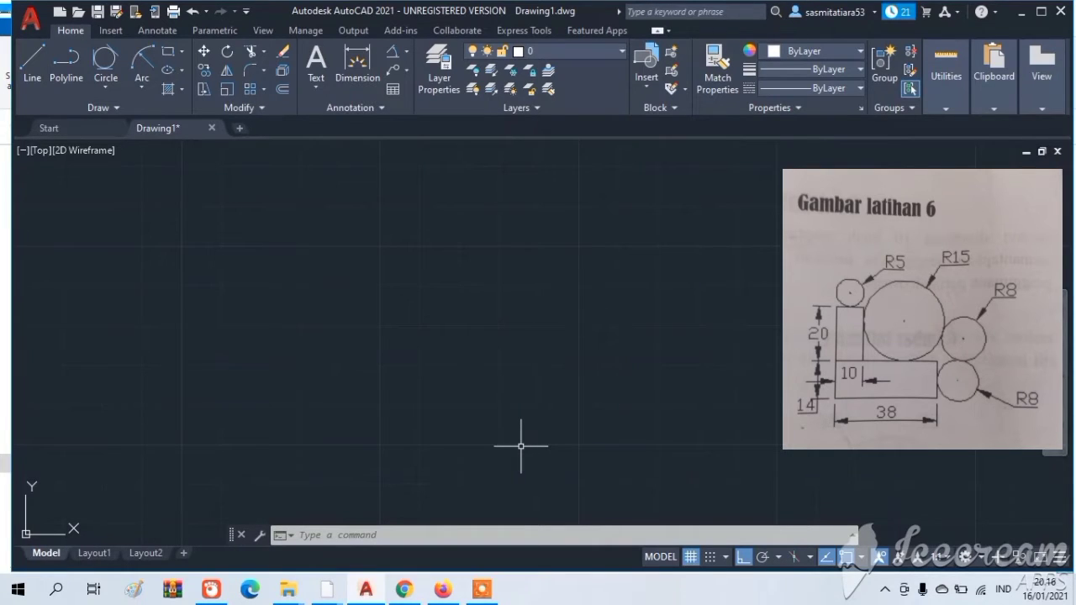
- Keep the default decimal drawing units via UNITS
text(un)
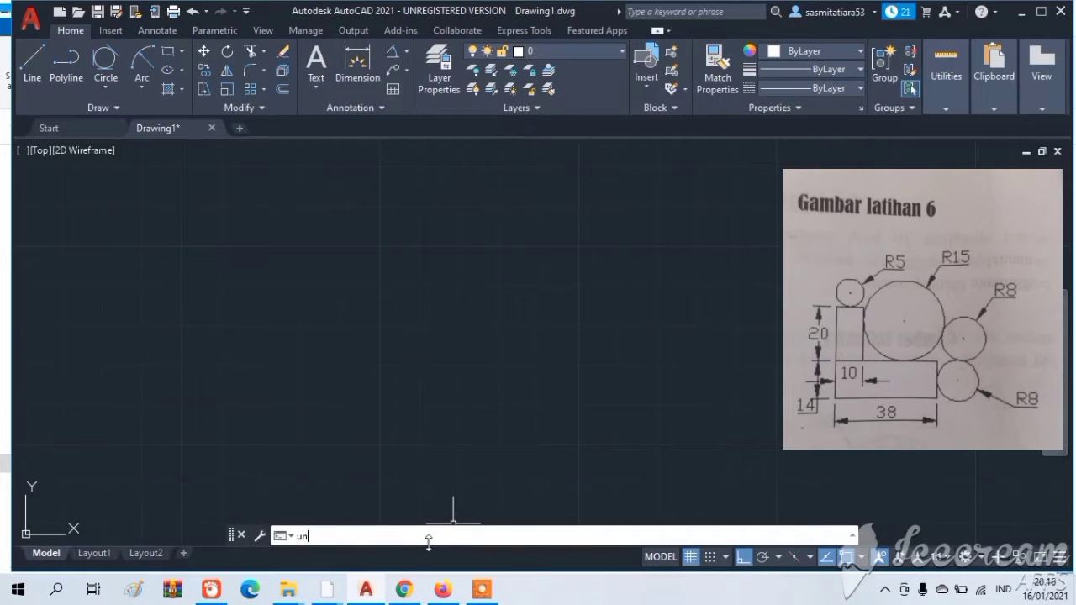
text(it)
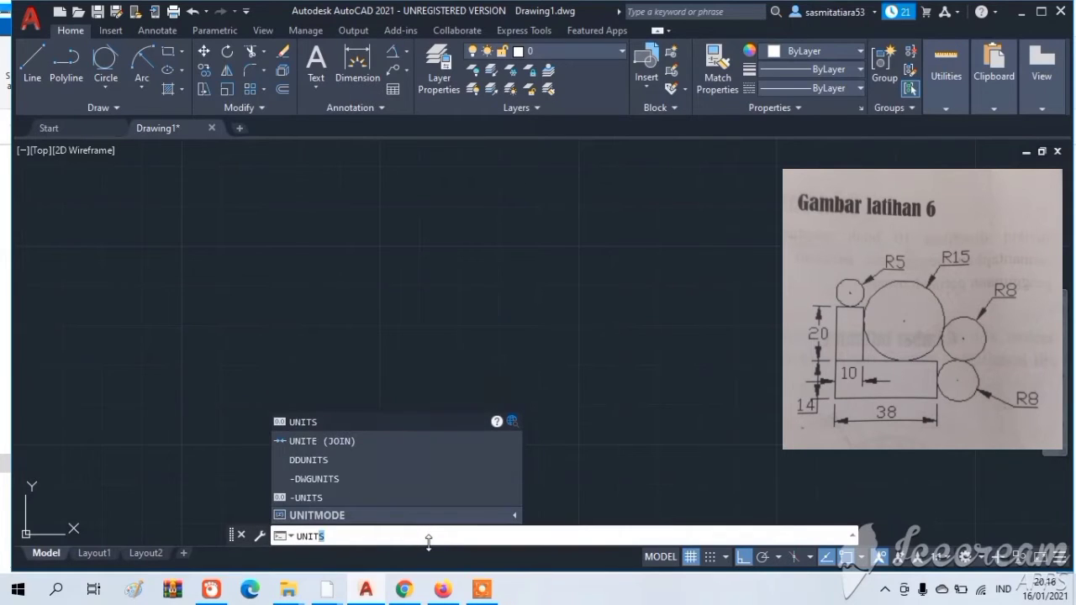
key(Return)
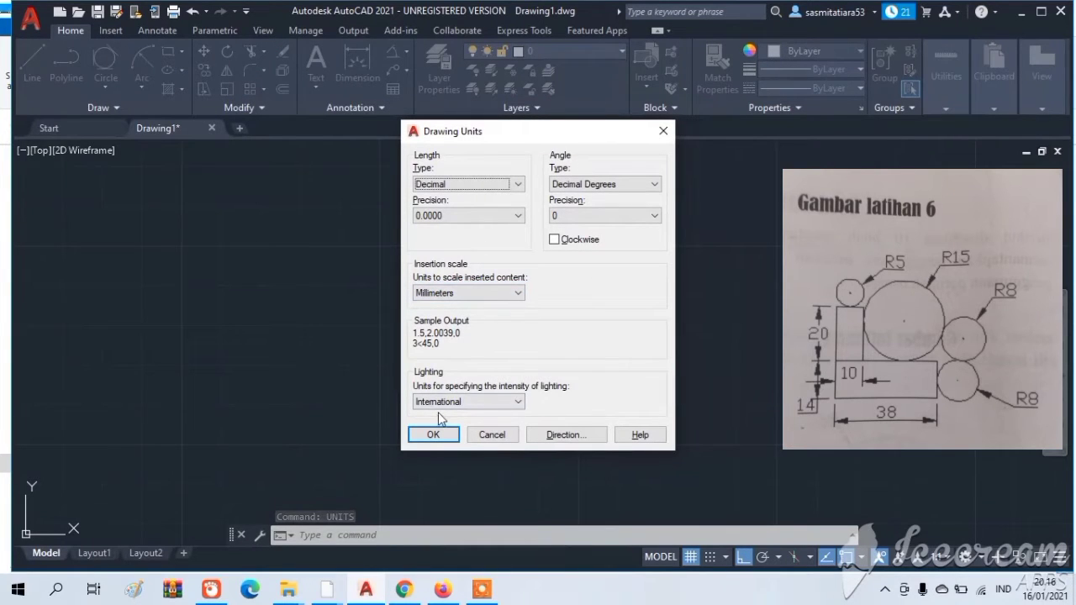
click(432, 435)
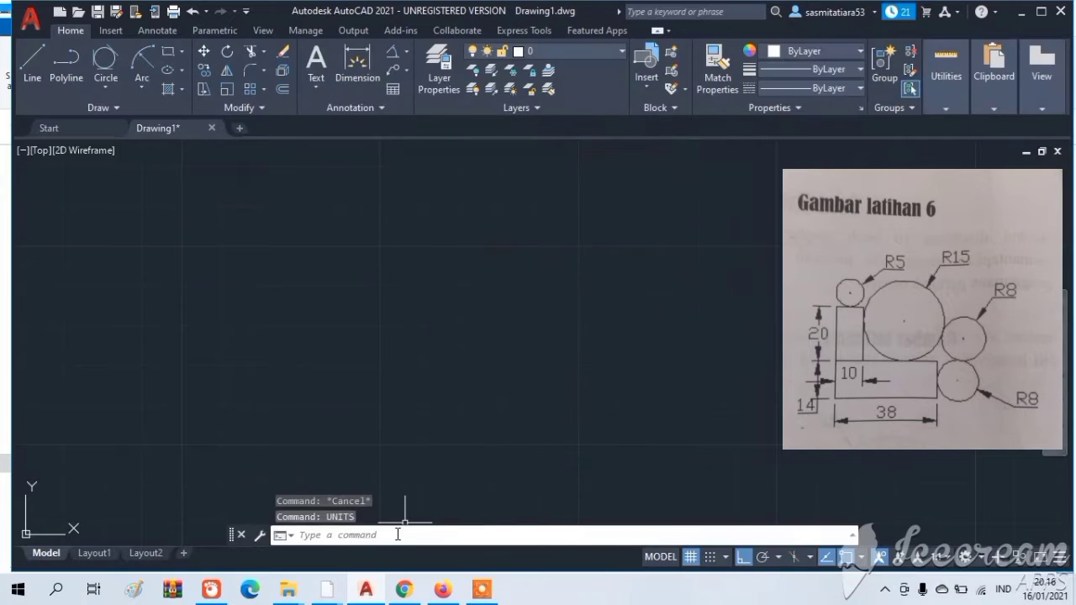
- Set the drawing limits from 0,0 to 210,297
click(397, 534)
text(li)
text(mits)
key(Return)
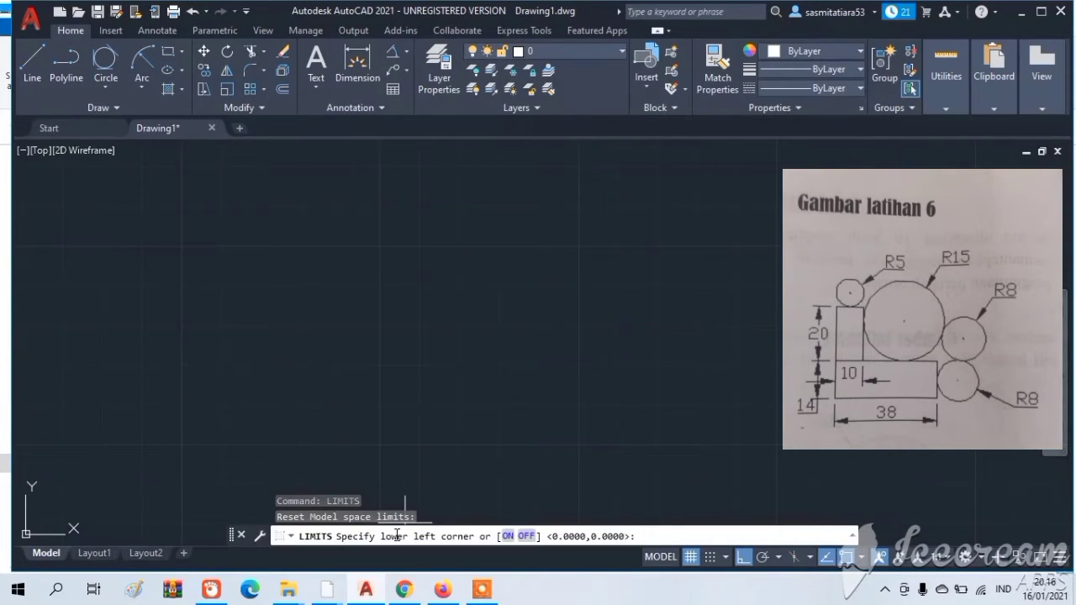
text(0,0)
key(Return)
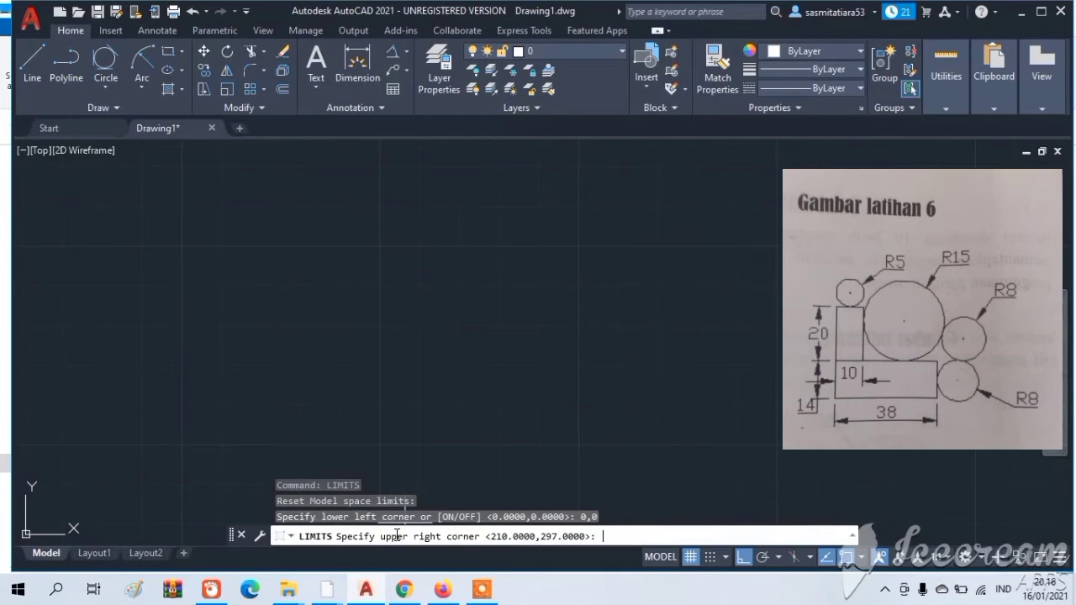
text(210,)
text(297)
key(Return)
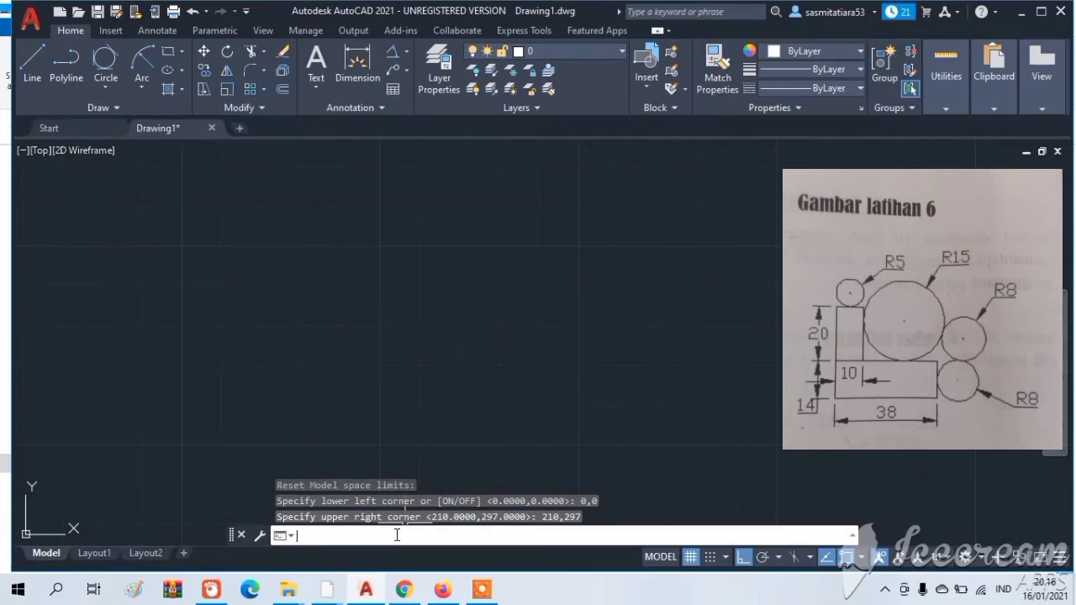
- Set both grid spacing and snap spacing to 10
text(grid)
key(Return)
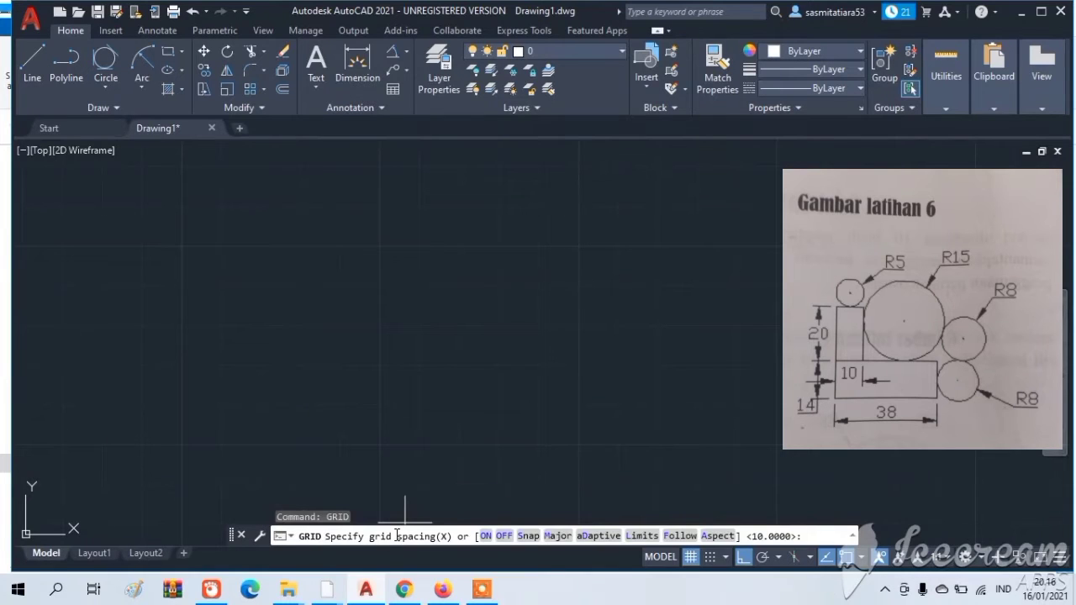
text(10)
key(Return)
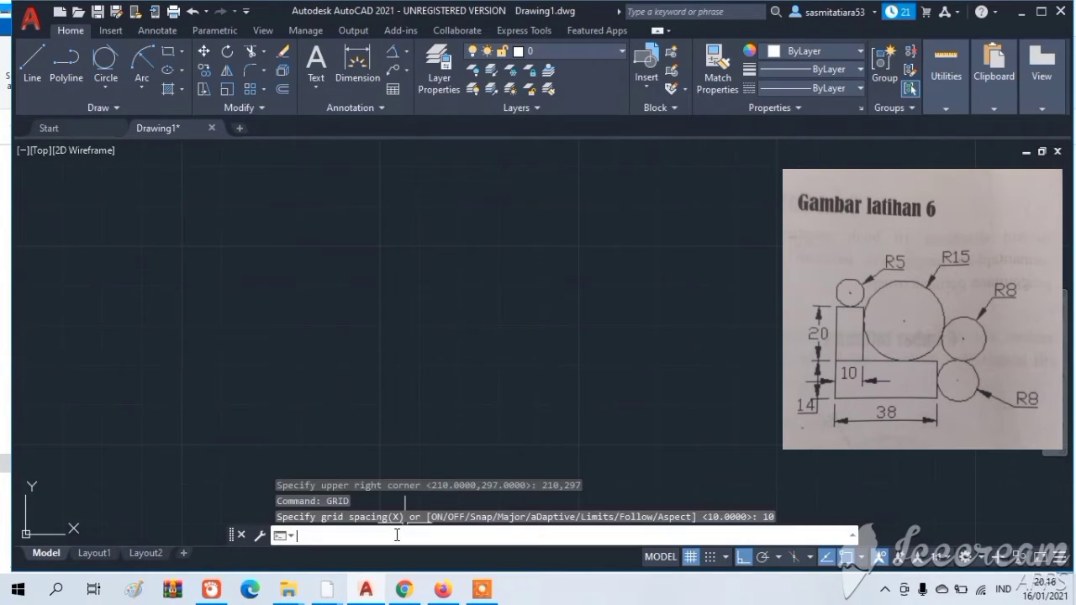
text(SNA)
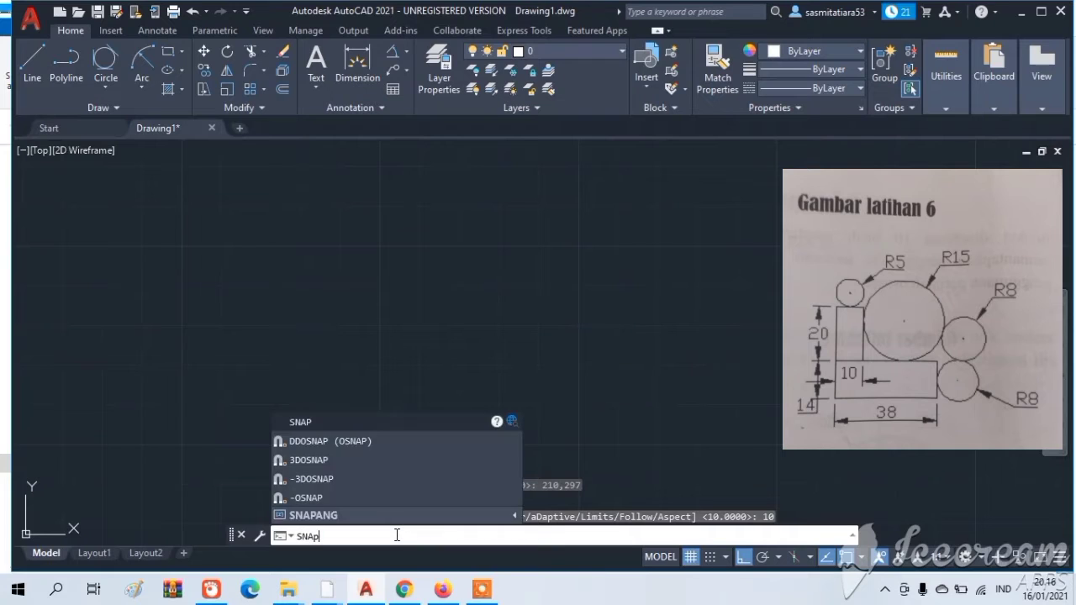
text(P)
key(Return)
text(10)
key(Return)
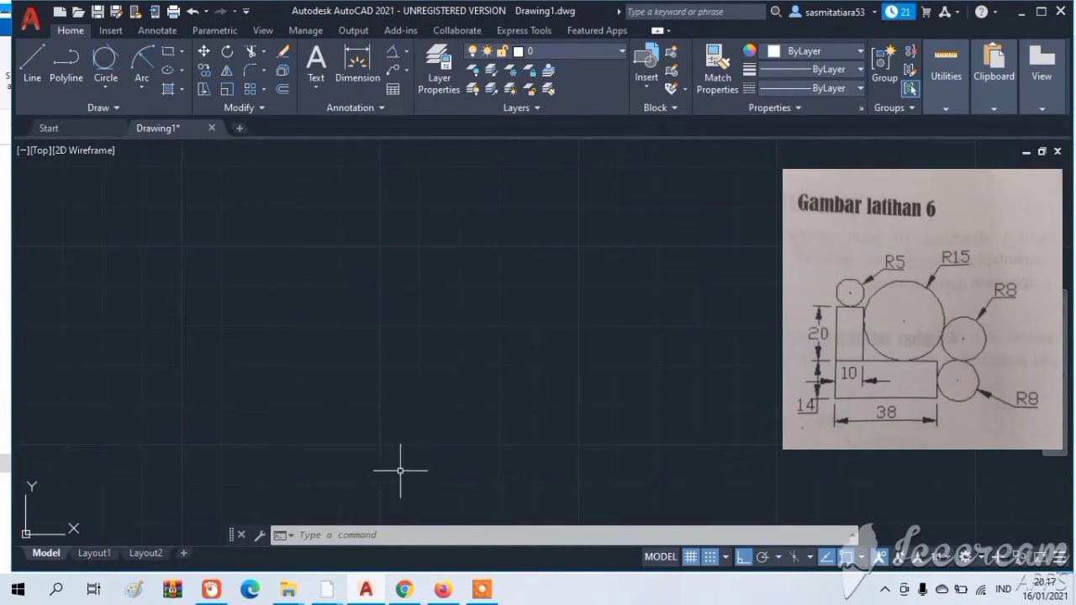
click(362, 529)
text(RE)
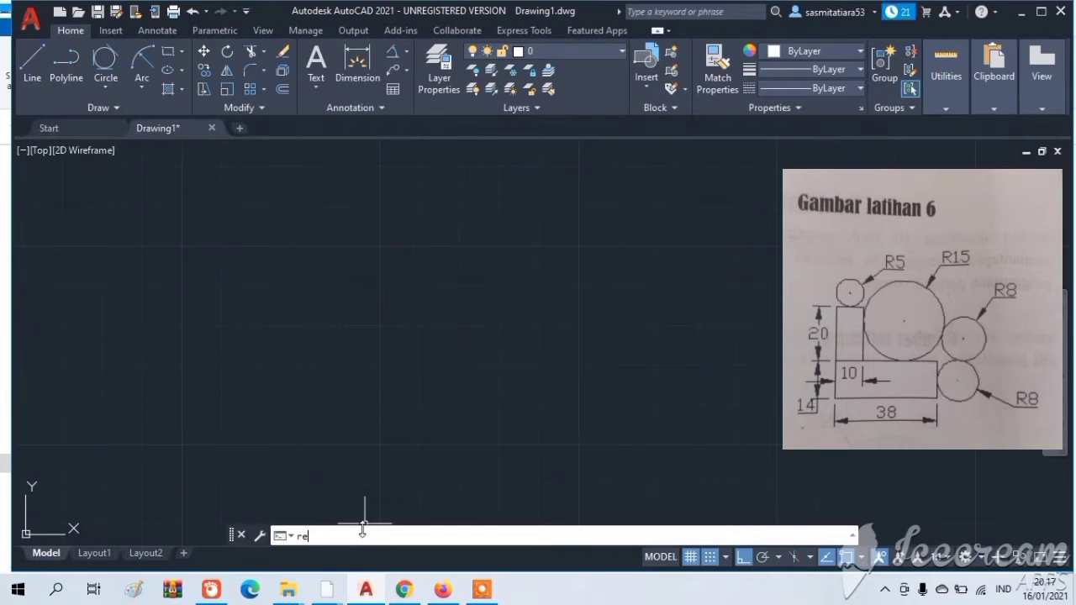
text(CTAn)
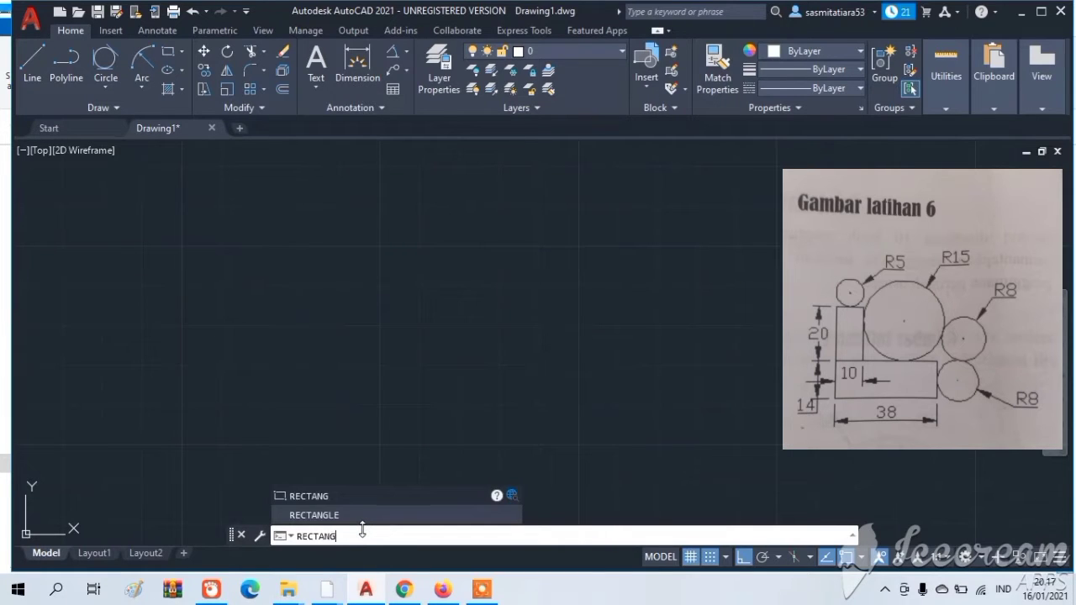
text(gle)
key(Return)
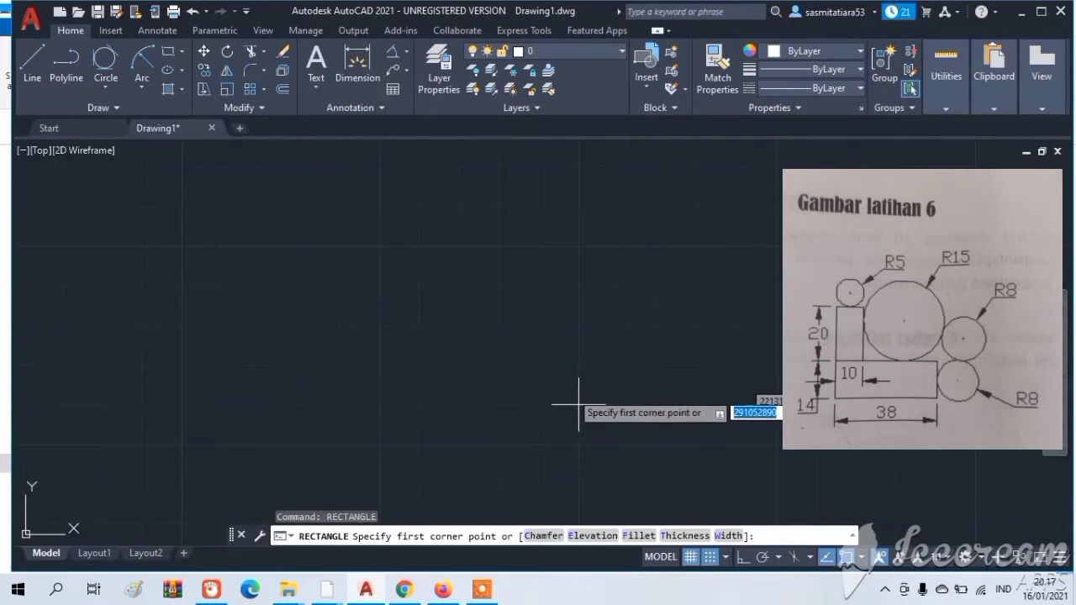
click(459, 322)
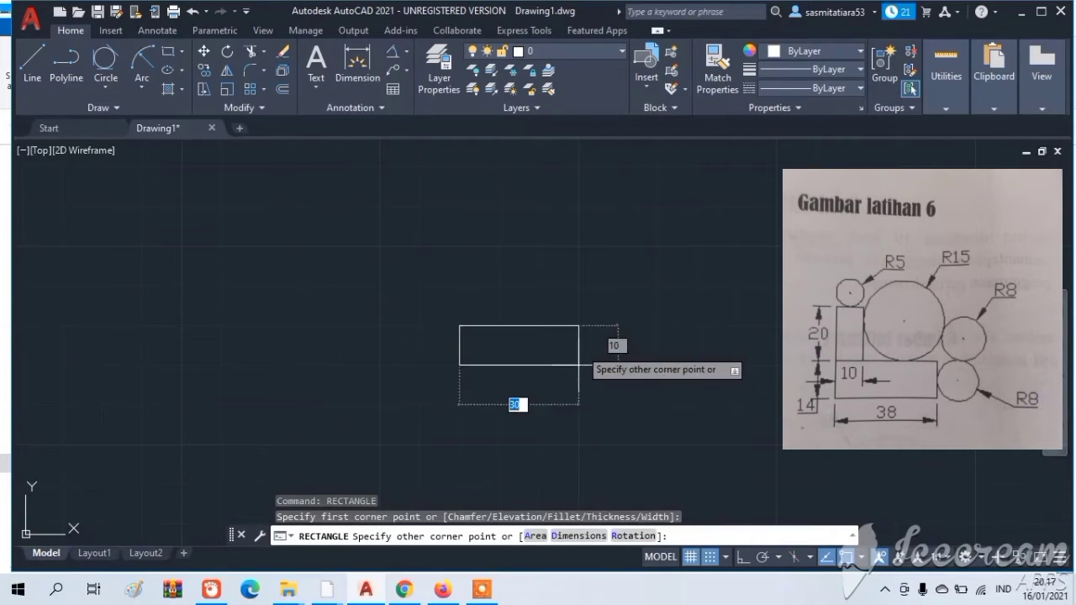
text(50)
key(Tab)
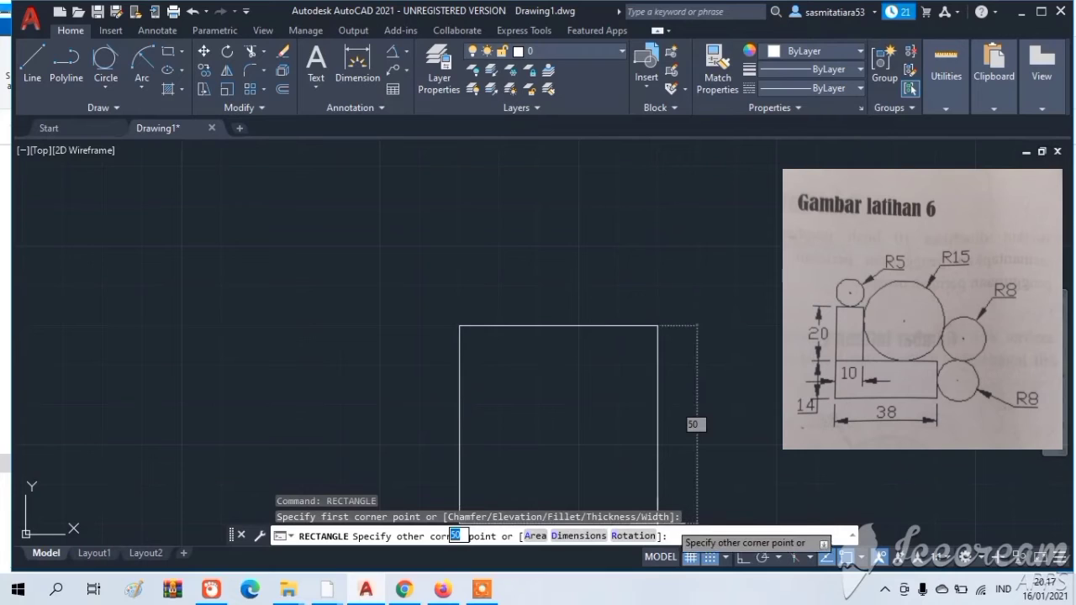
click(672, 523)
text(@)
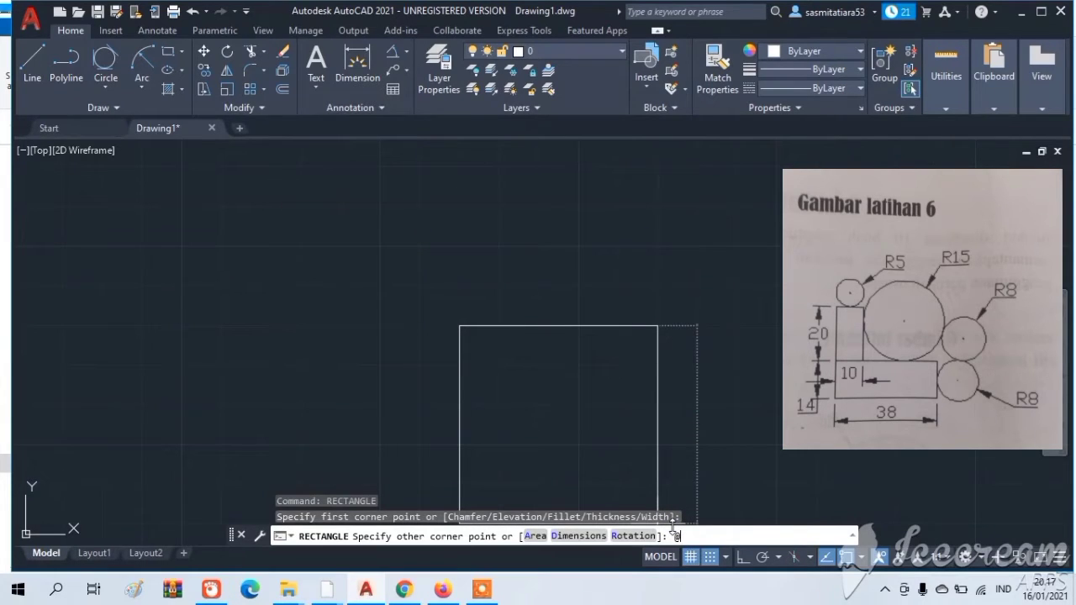
text(3)
text(8)
text(1)
key(BackSpace)
text(1)
text(4)
key(Return)
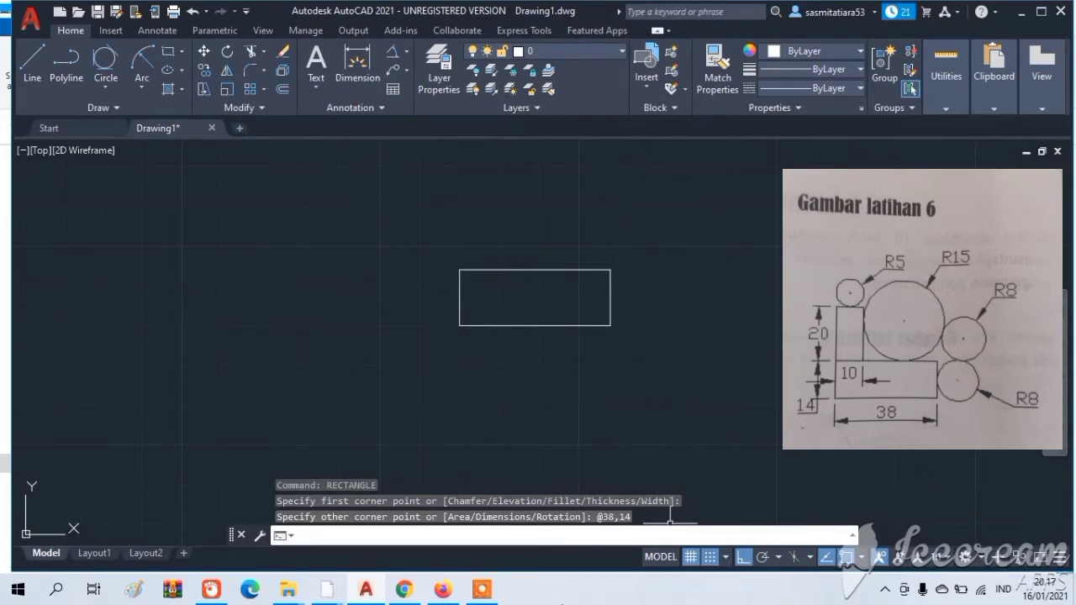
- Start another rectangle and turn grid snap off
click(397, 534)
text(rec)
text(tabf)
key(BackSpace)
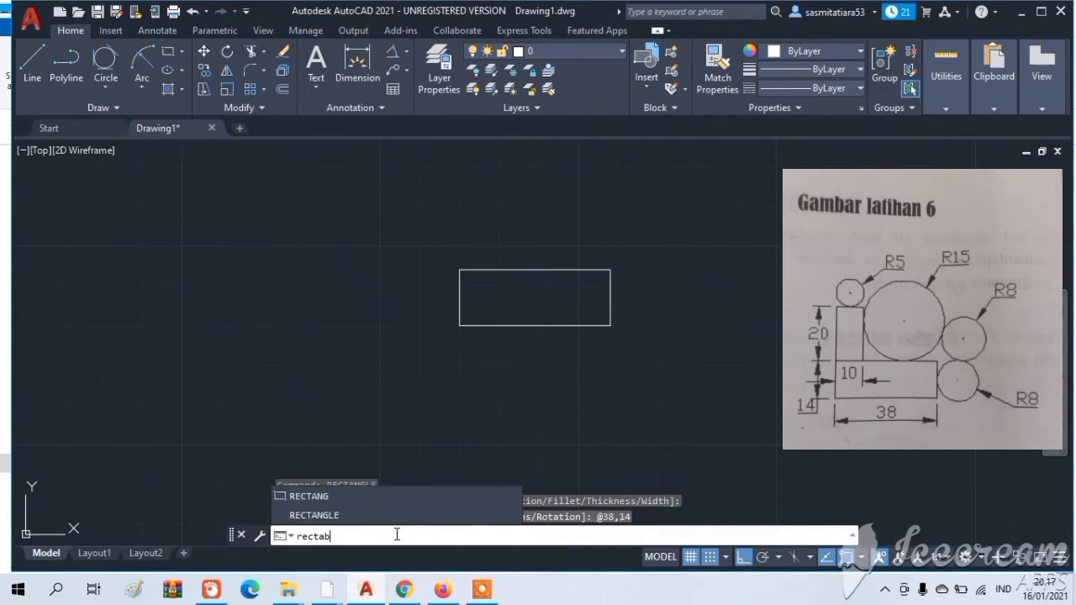
key(BackSpace)
text(ngle)
key(Return)
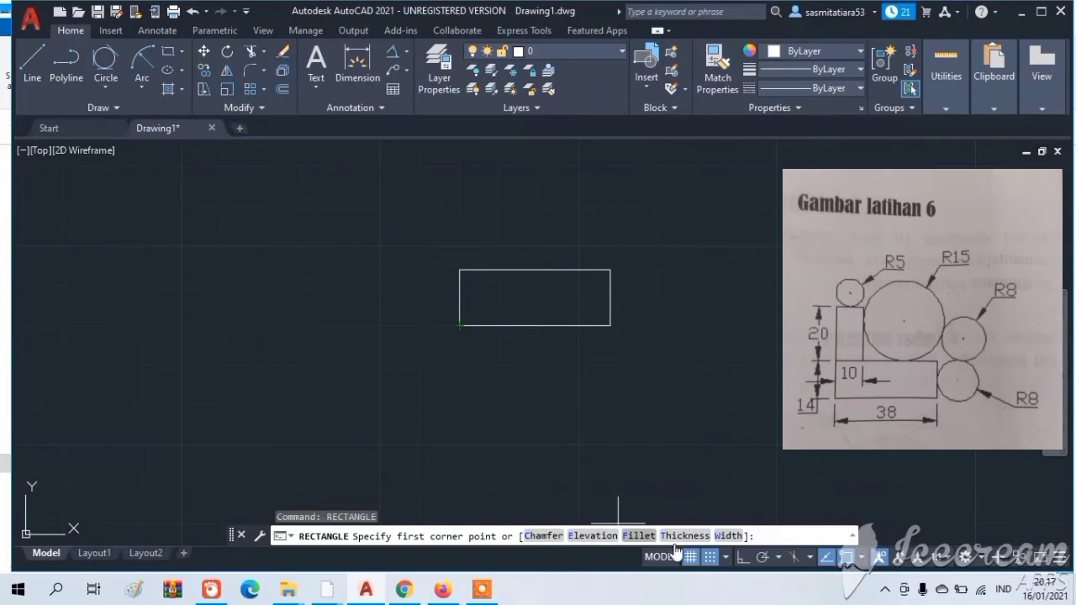
click(711, 558)
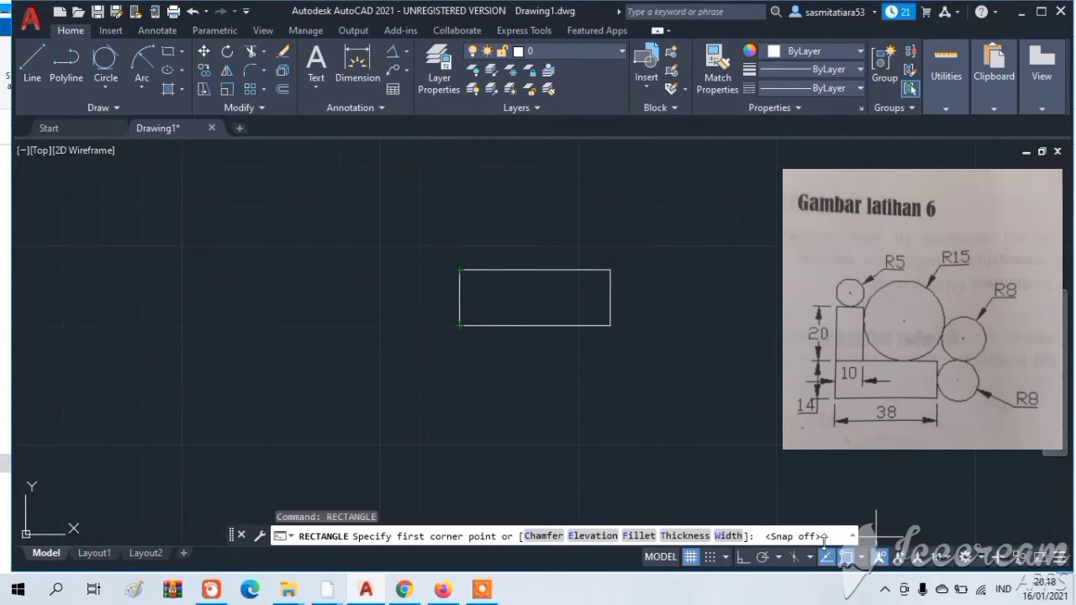
text(end)
key(Return)
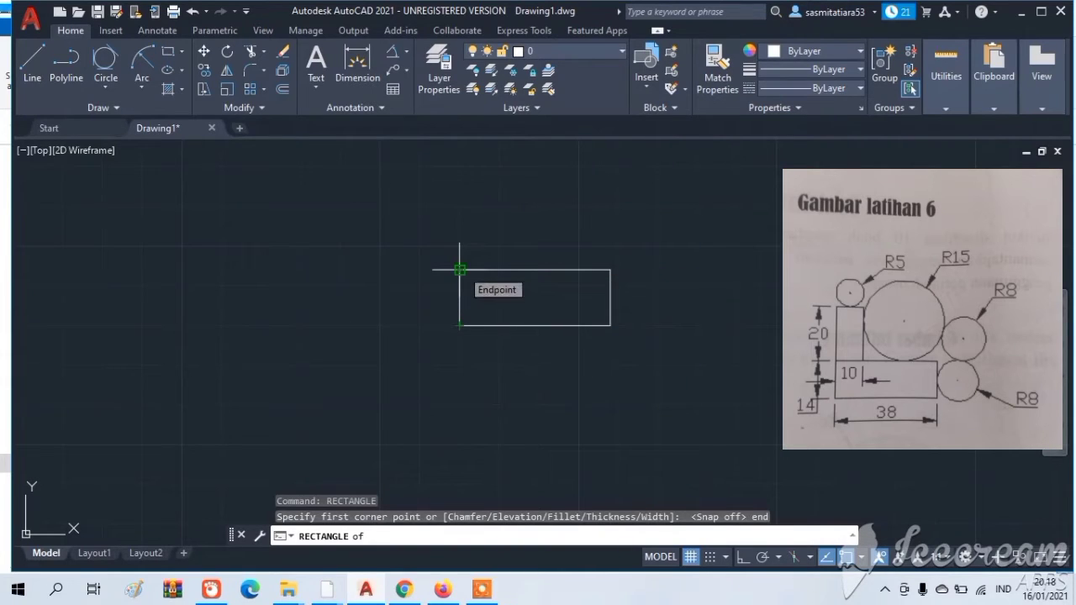
click(459, 269)
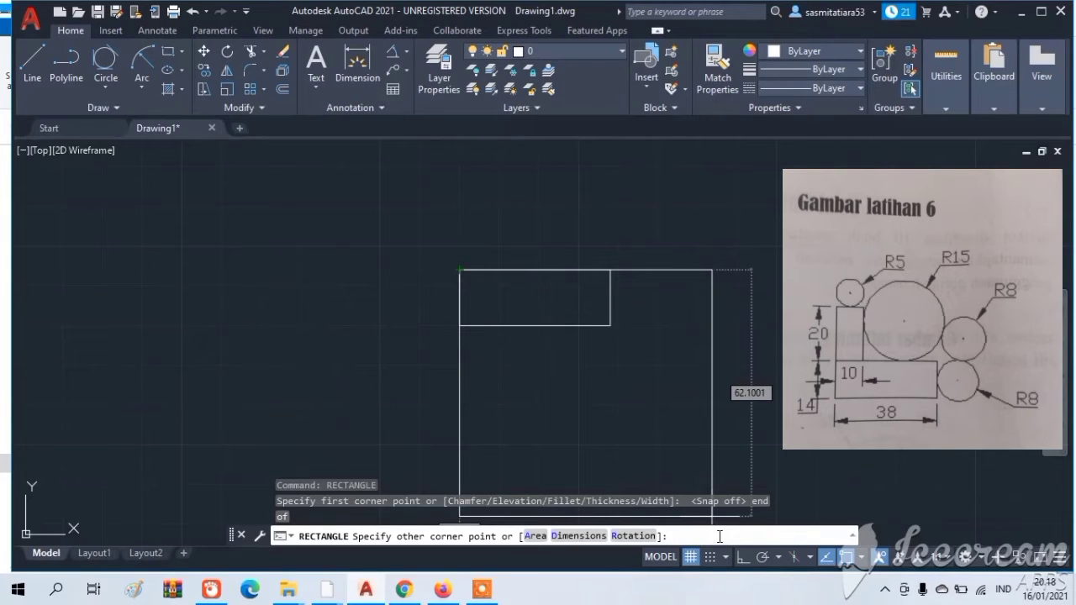
text(@)
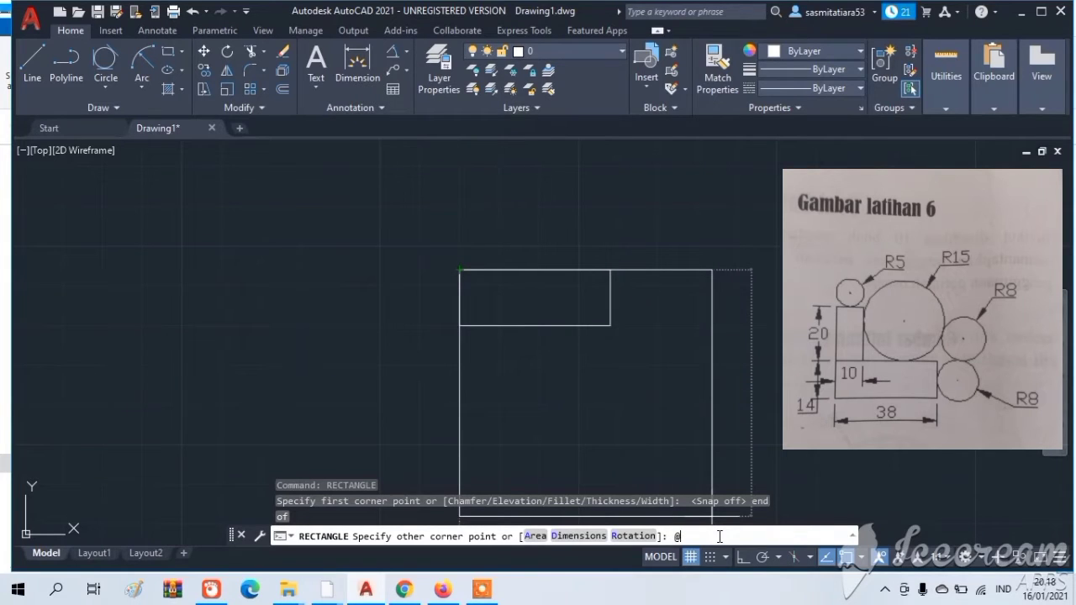
text(10,)
text(20)
key(Return)
key(Return)
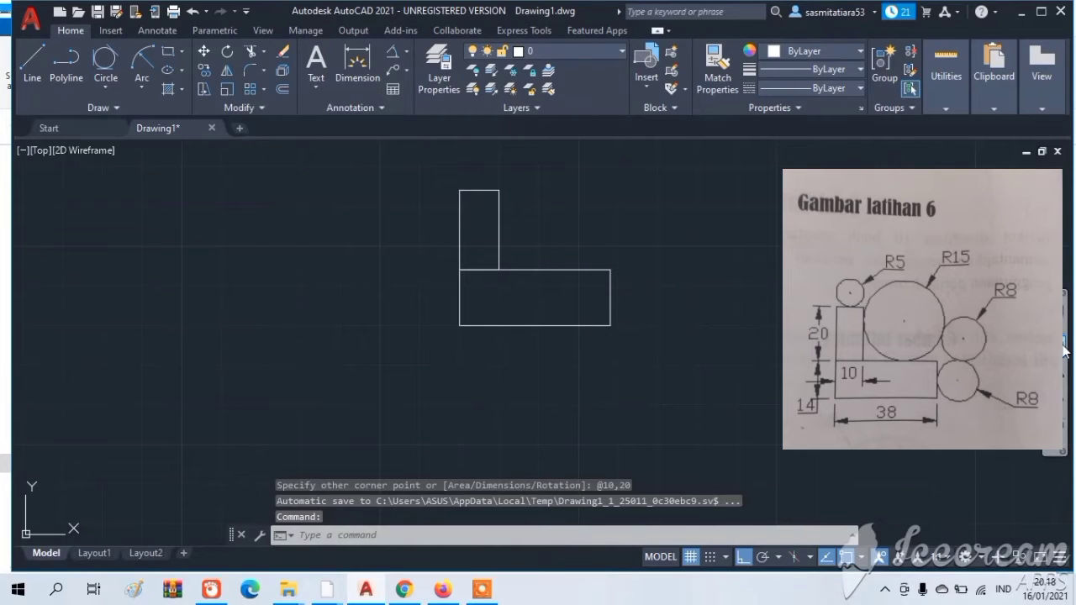
text(p)
key(Return)
drag(734, 322, 744, 402)
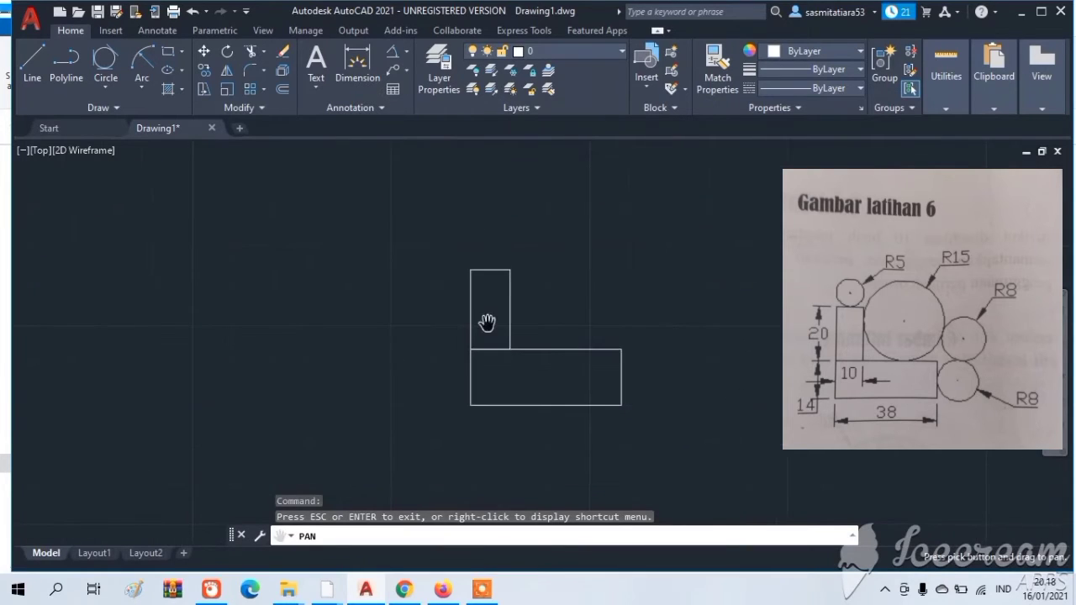
- Add Tangent to the running object snaps and begin a new line
click(35, 74)
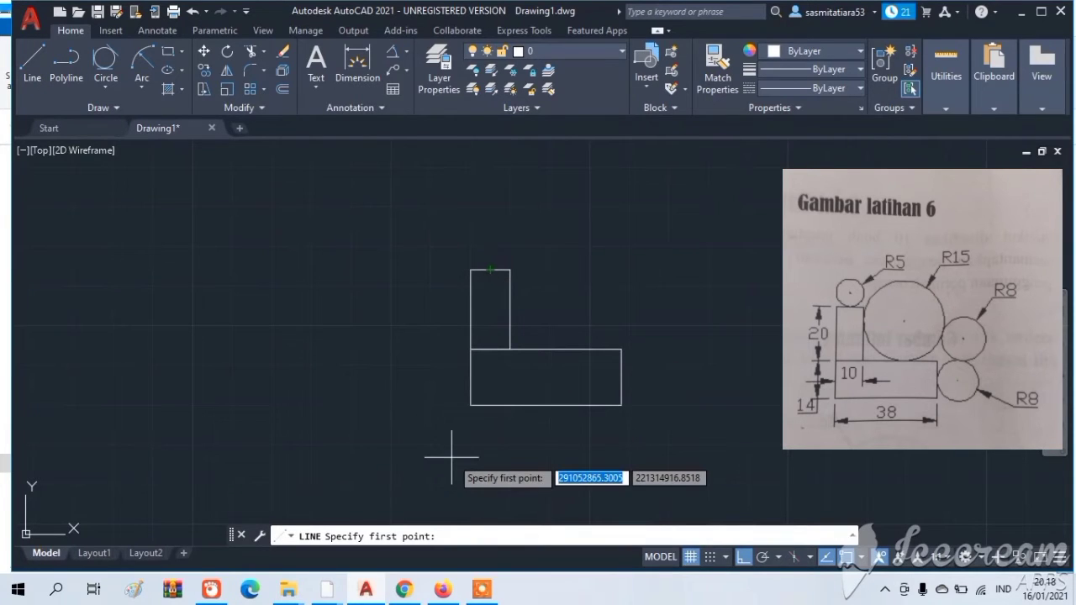
key(Escape)
key(Escape)
key(Escape)
text(os)
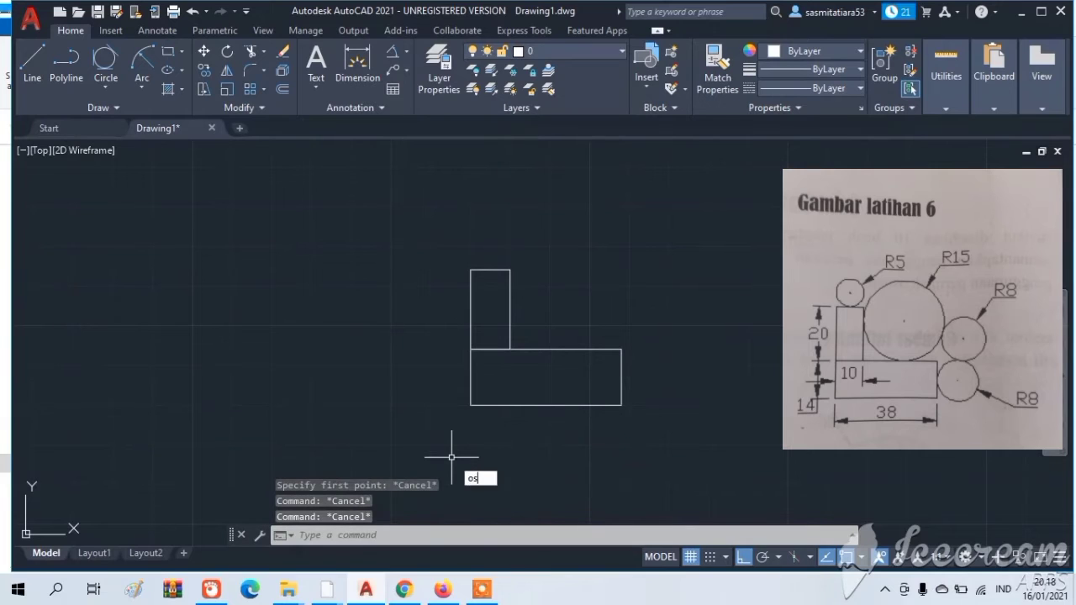
text(nap)
key(Return)
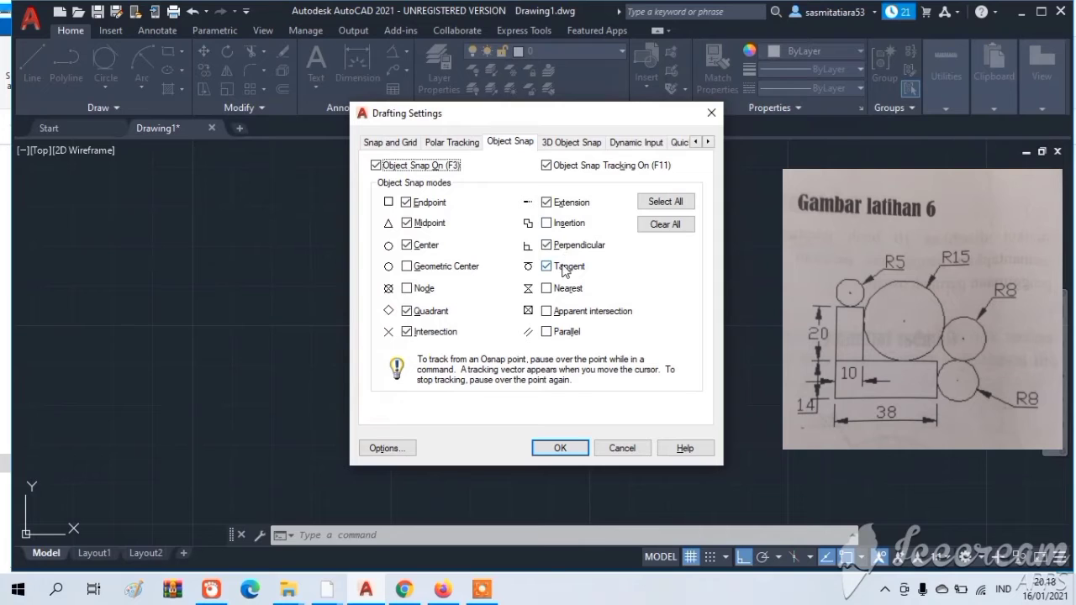
click(557, 447)
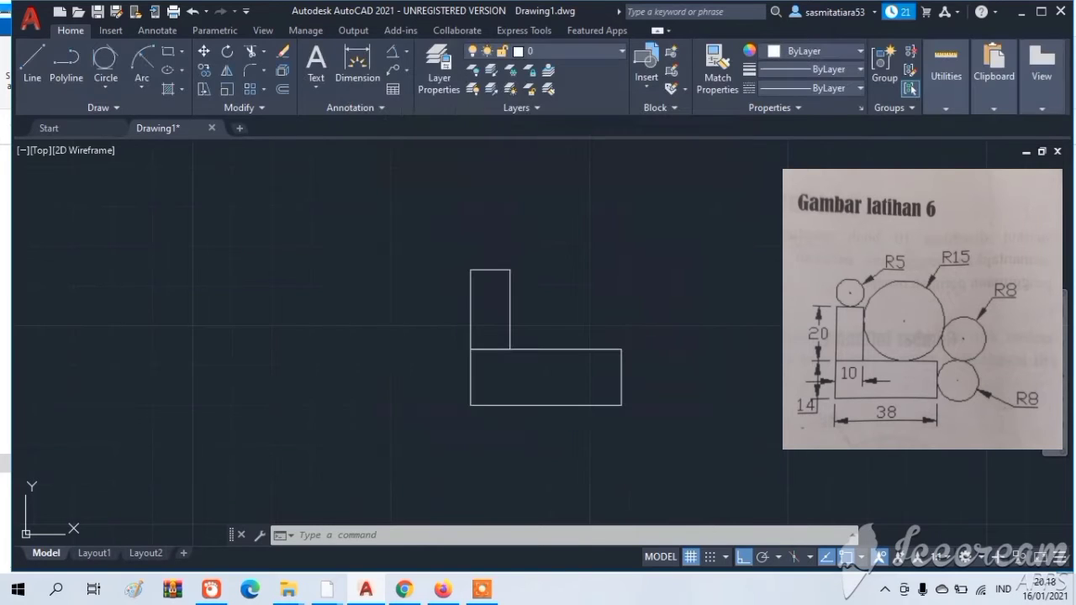
click(20, 74)
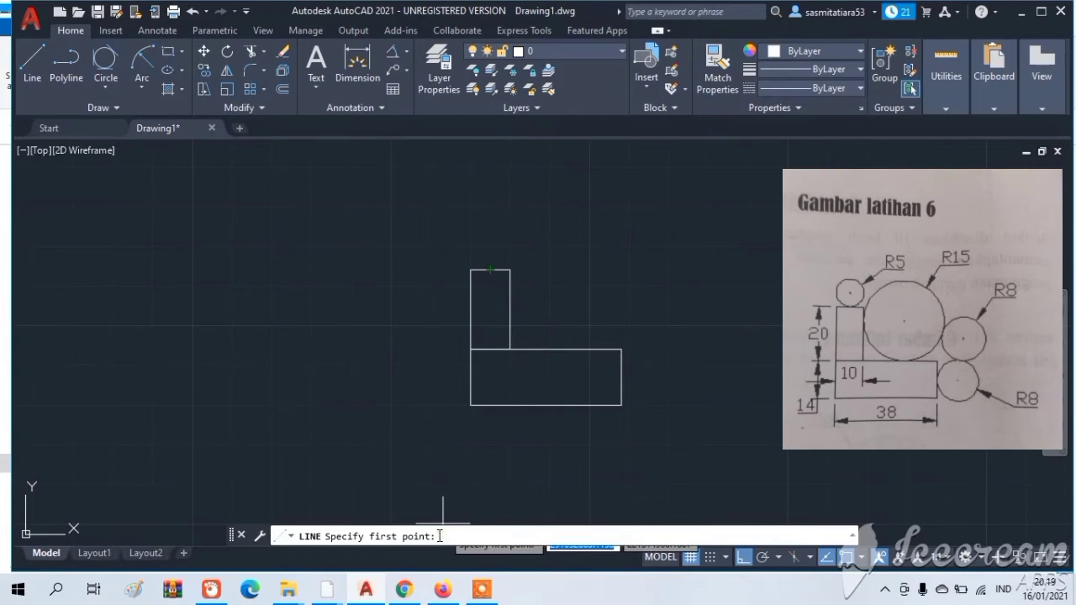
- Draw a 5-unit vertical line up from the tall rectangle's top-edge midpoint
text(mid)
key(Return)
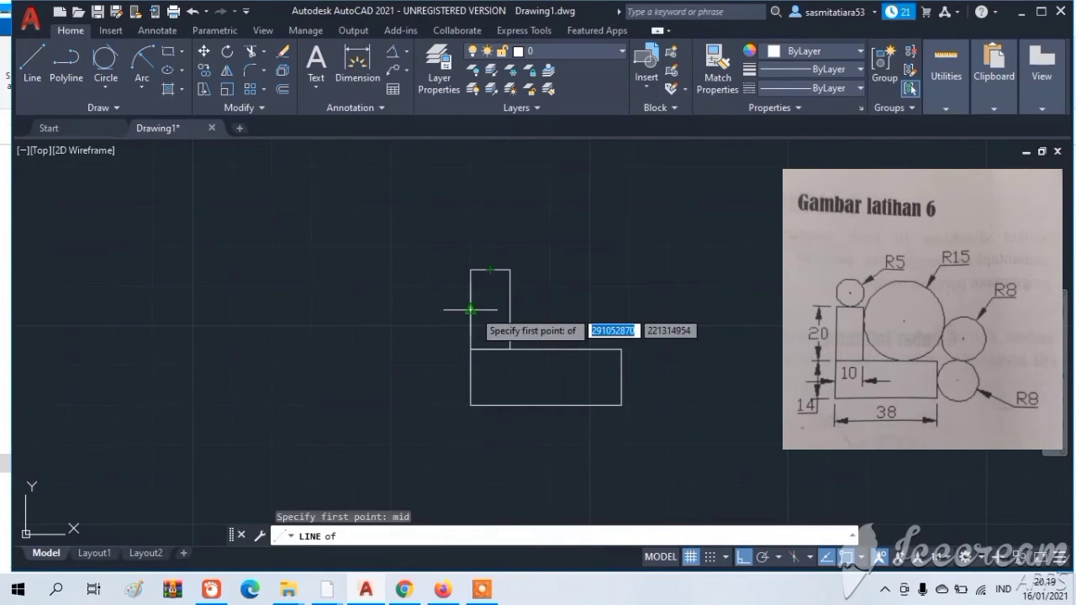
click(490, 270)
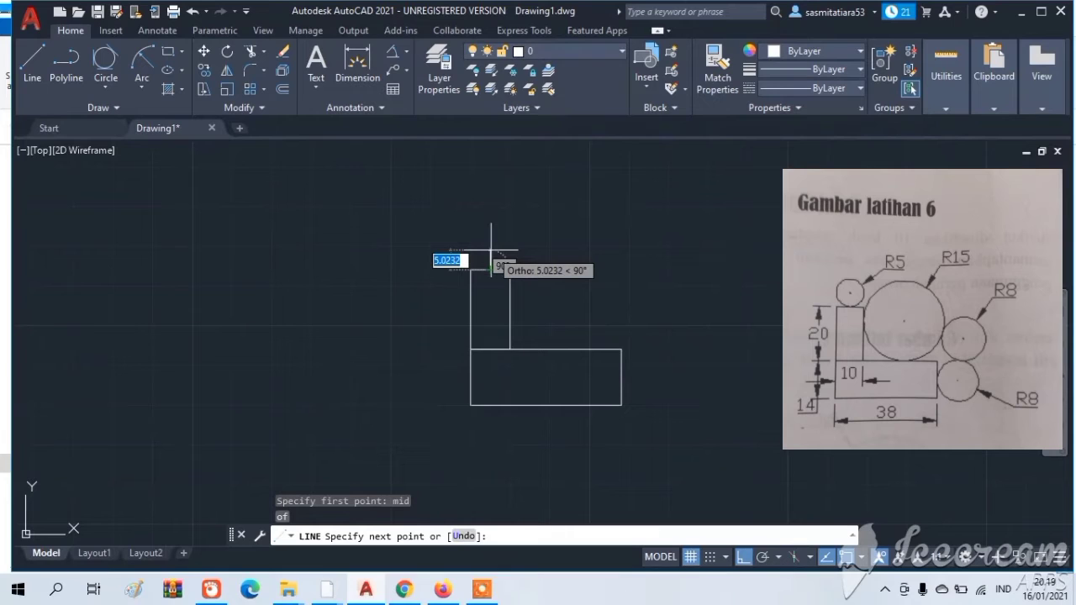
text(5)
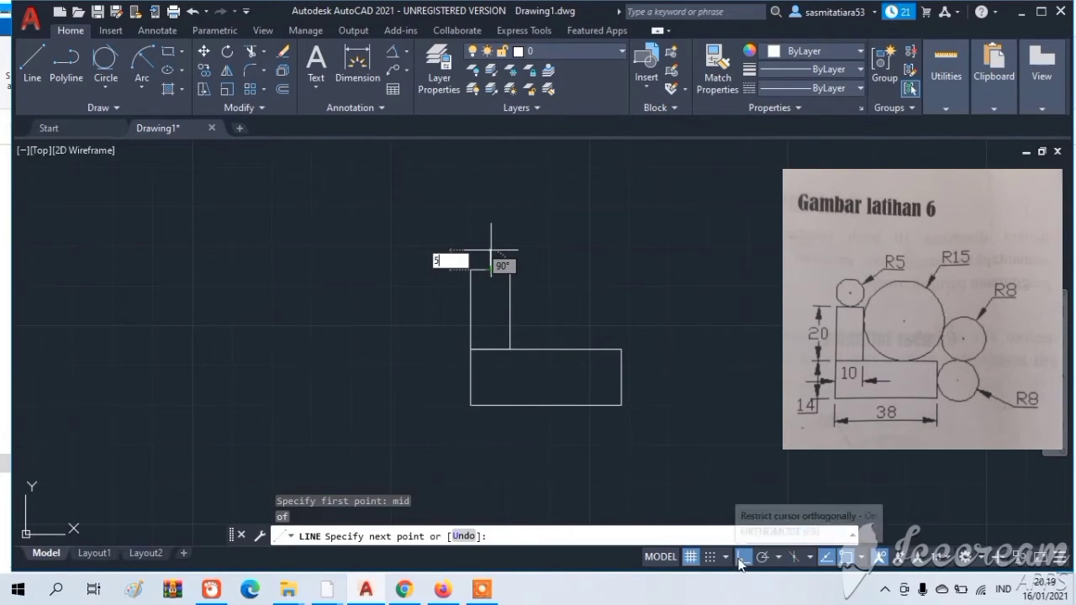
click(522, 536)
text(@5<90)
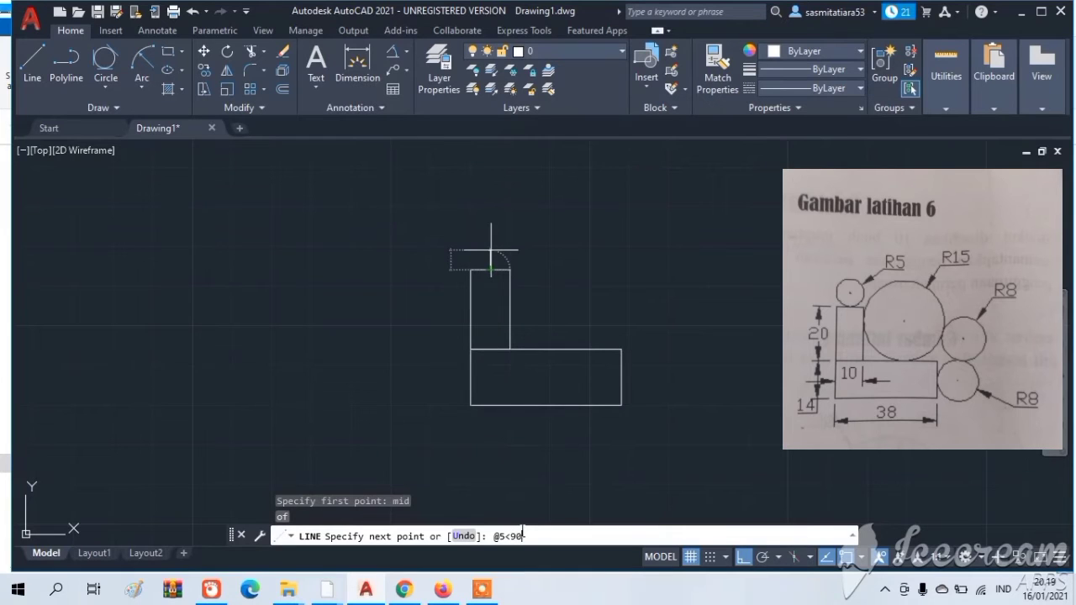
key(Return)
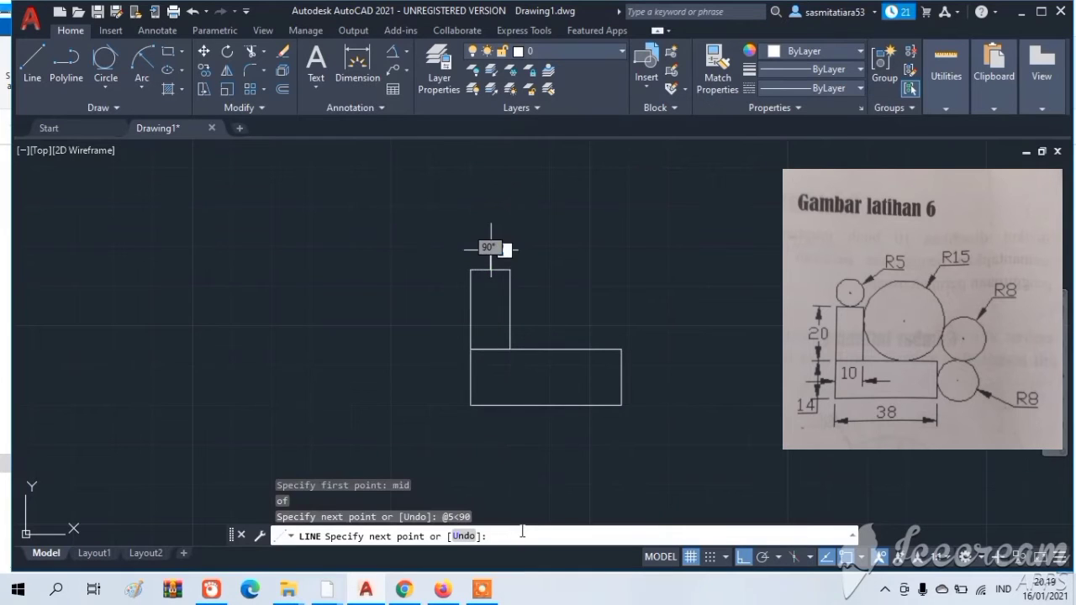
key(Escape)
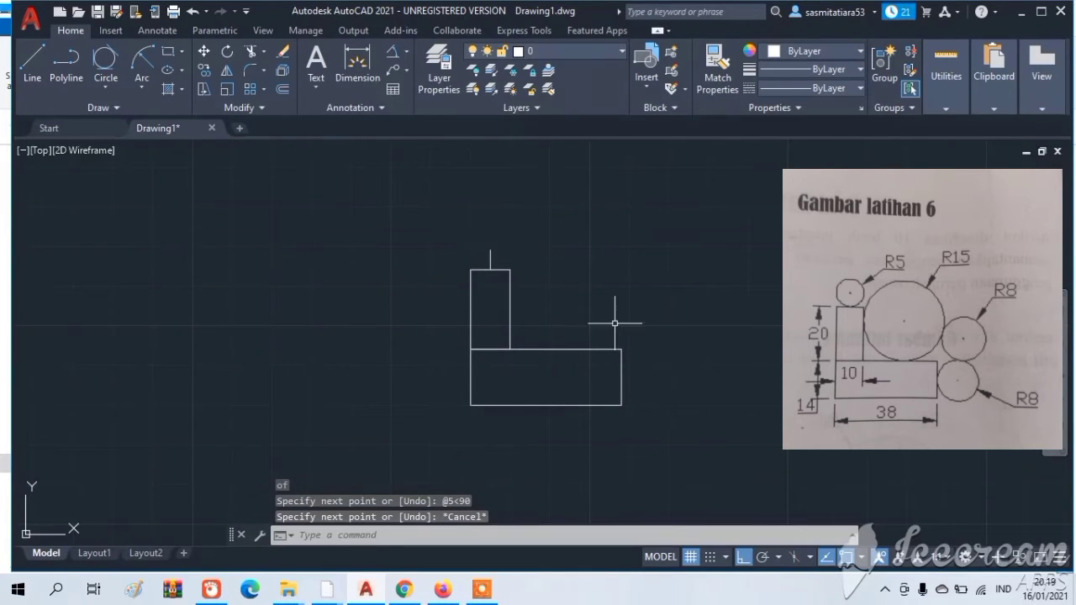
click(109, 88)
- Draw an R5 circle at the helper line's top end, then erase the helper line
click(127, 102)
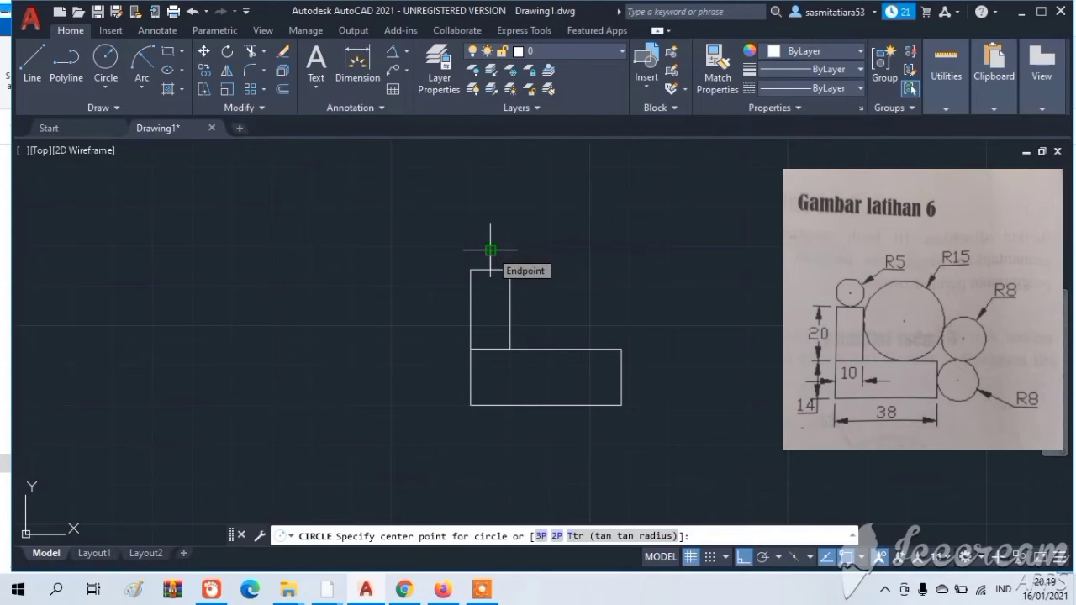
click(490, 249)
text(5)
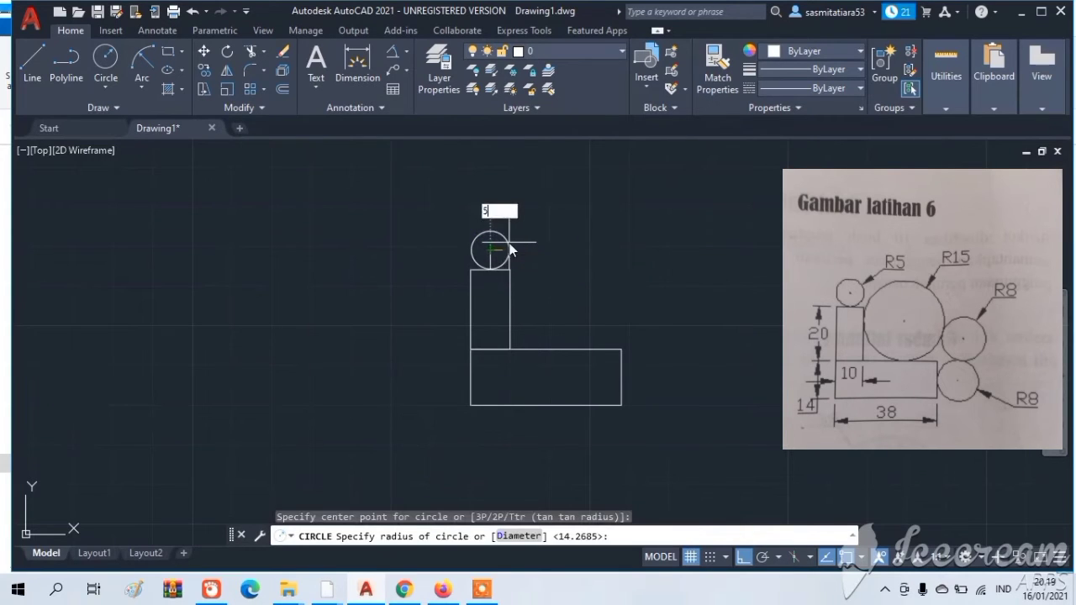
key(Return)
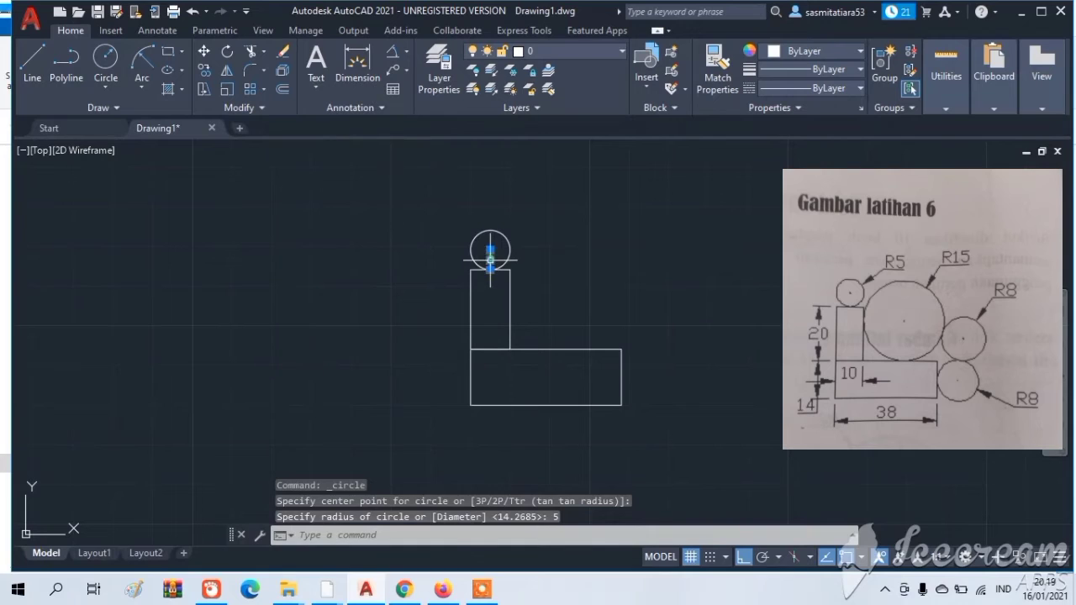
key(Return)
click(490, 259)
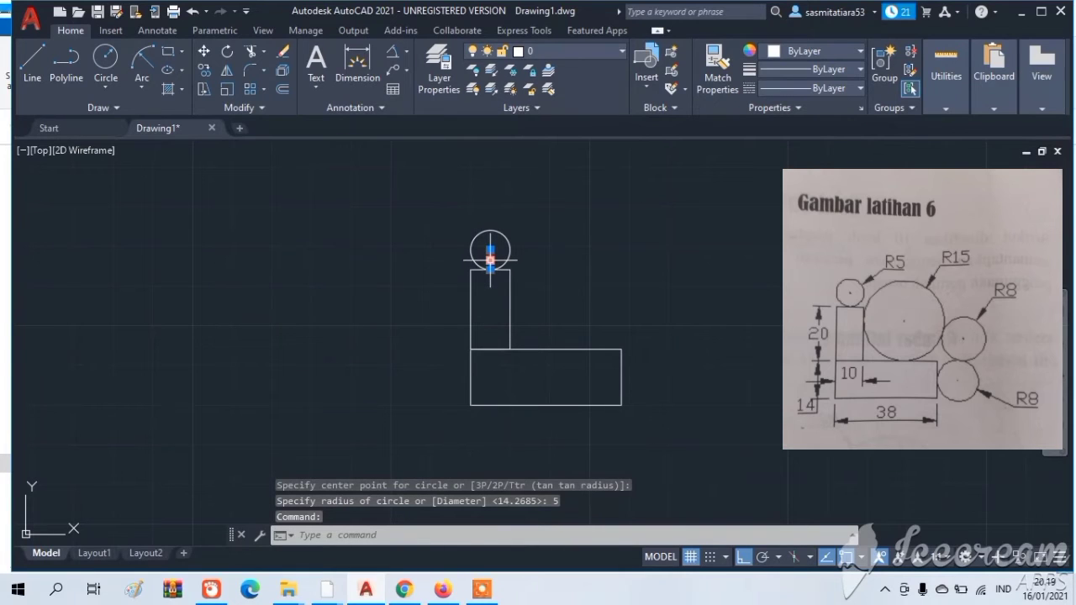
key(Delete)
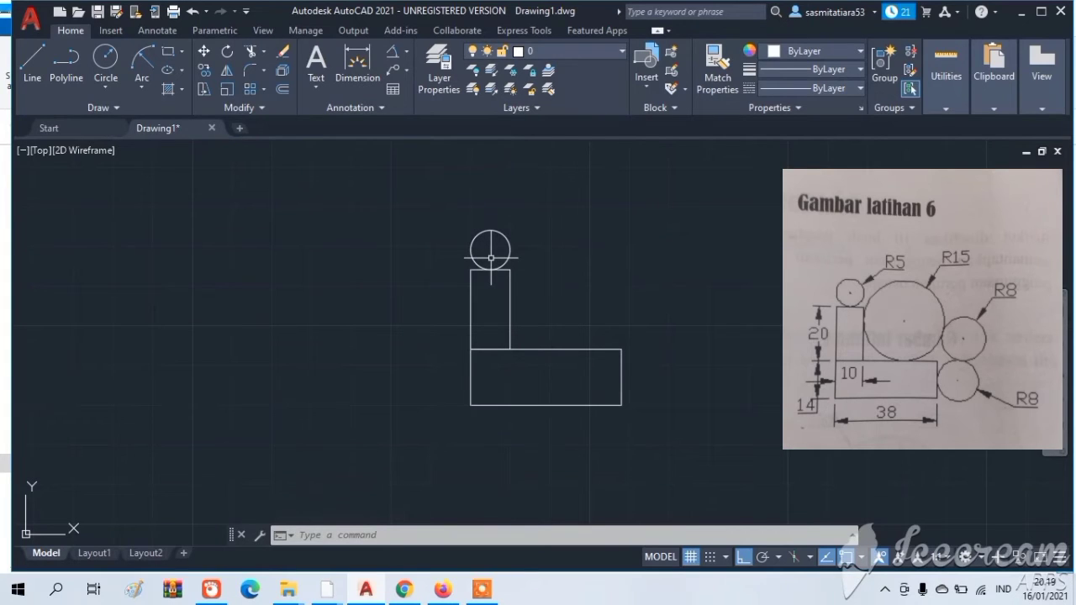
- Draw an R15 circle tangent to the tall rectangle and the base's top edge
click(110, 94)
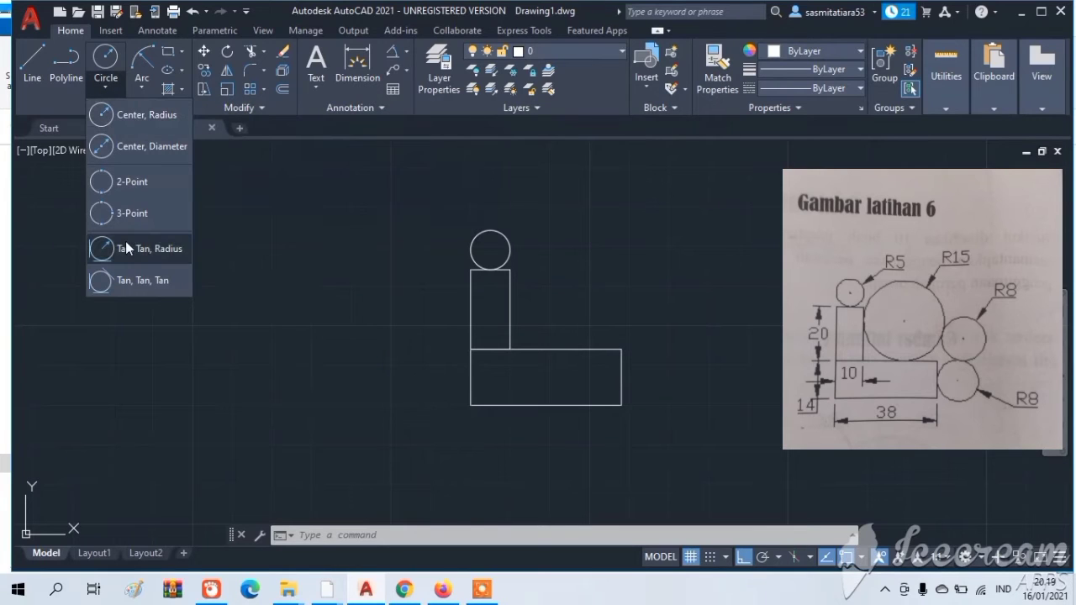
click(126, 241)
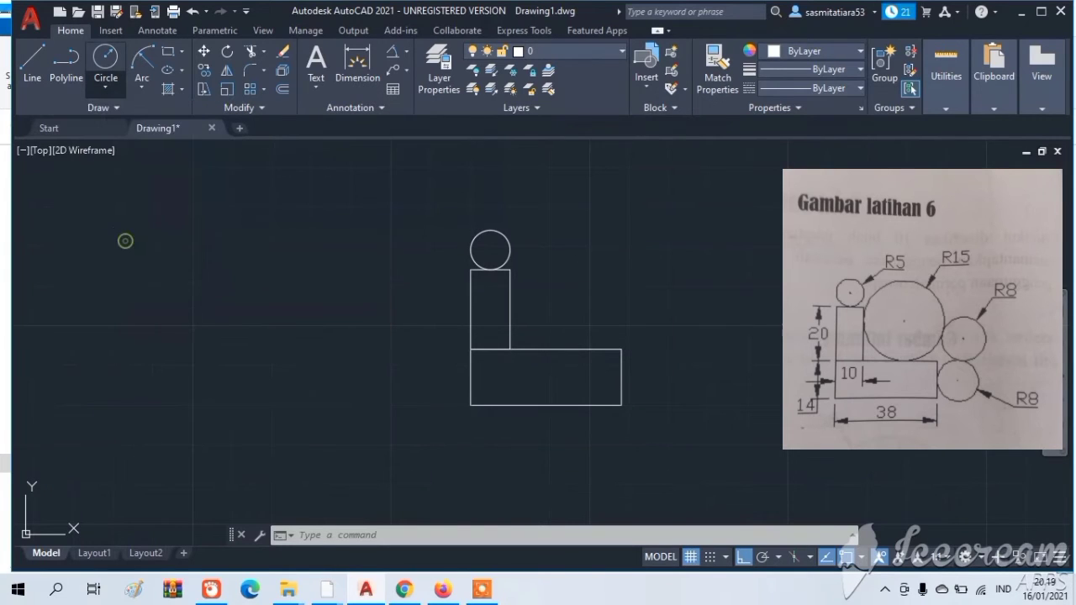
click(508, 306)
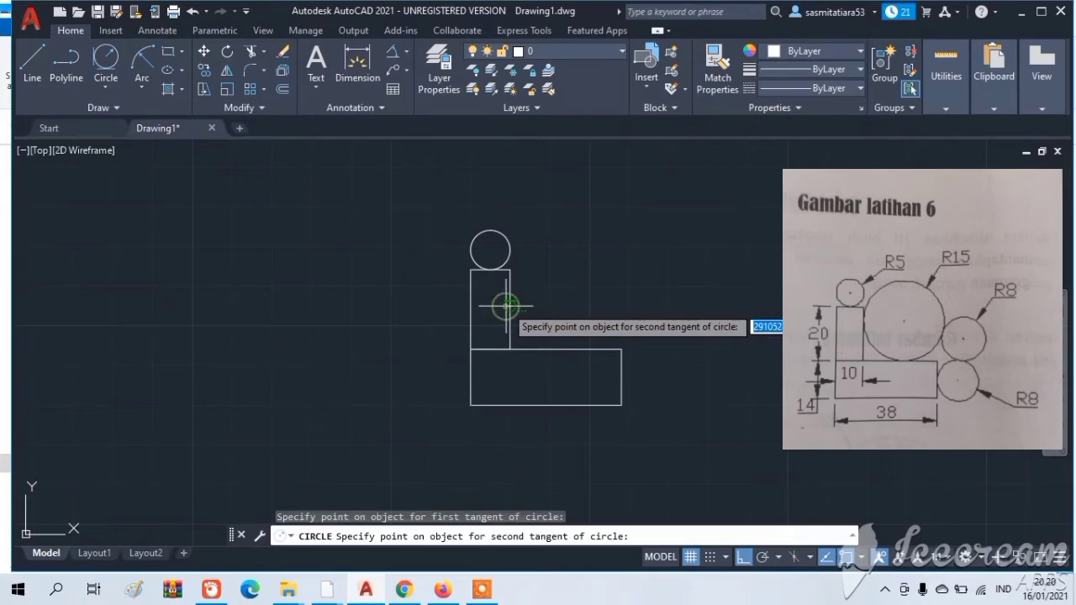
click(552, 345)
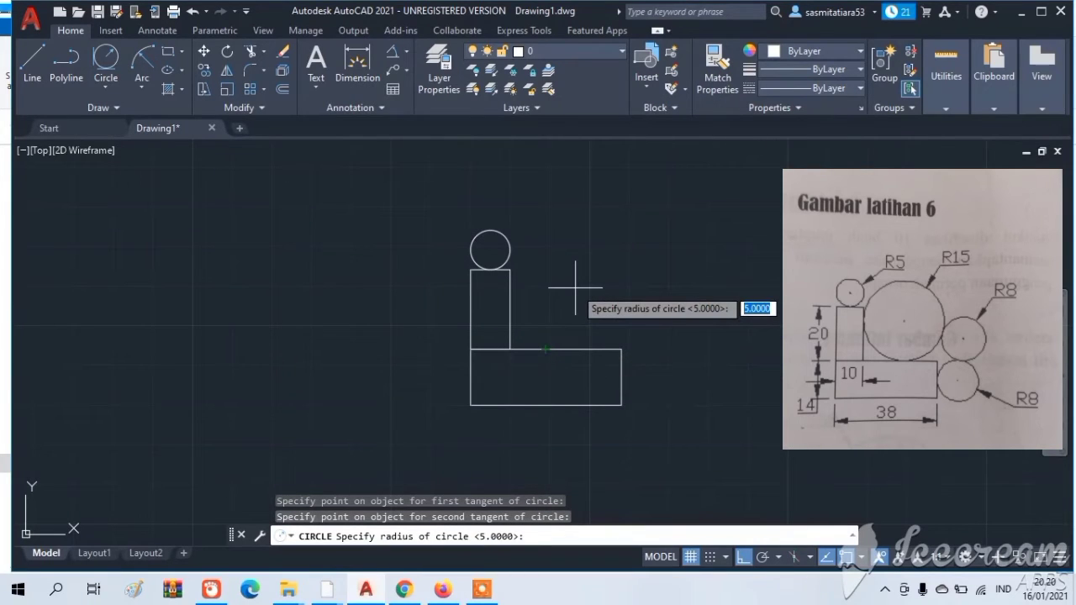
text(15)
key(Return)
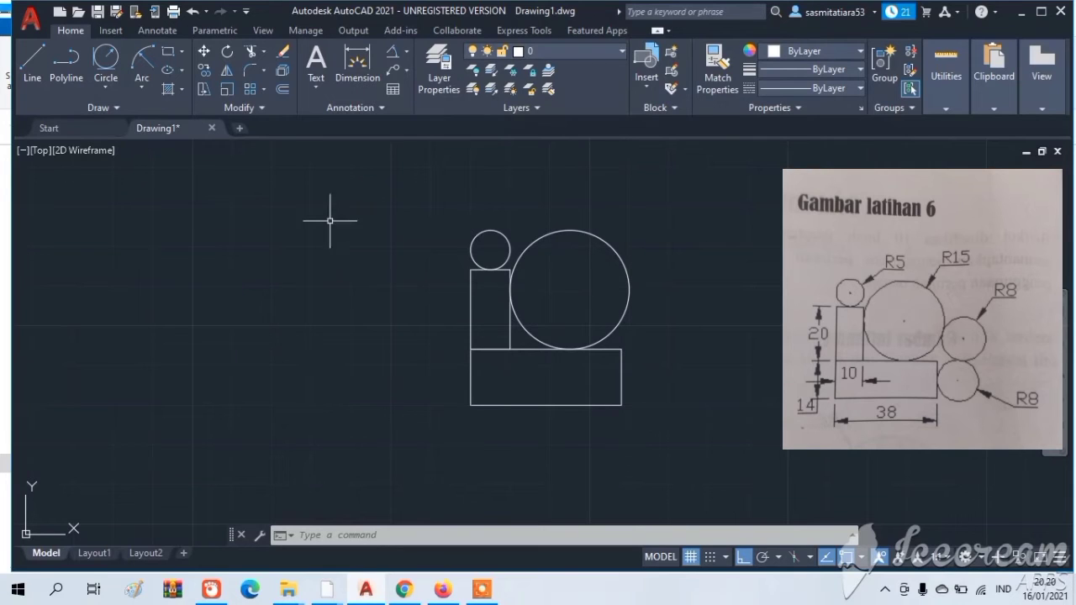
- Draw an 8-unit horizontal line right from the base rectangle's right-edge midpoint
click(25, 68)
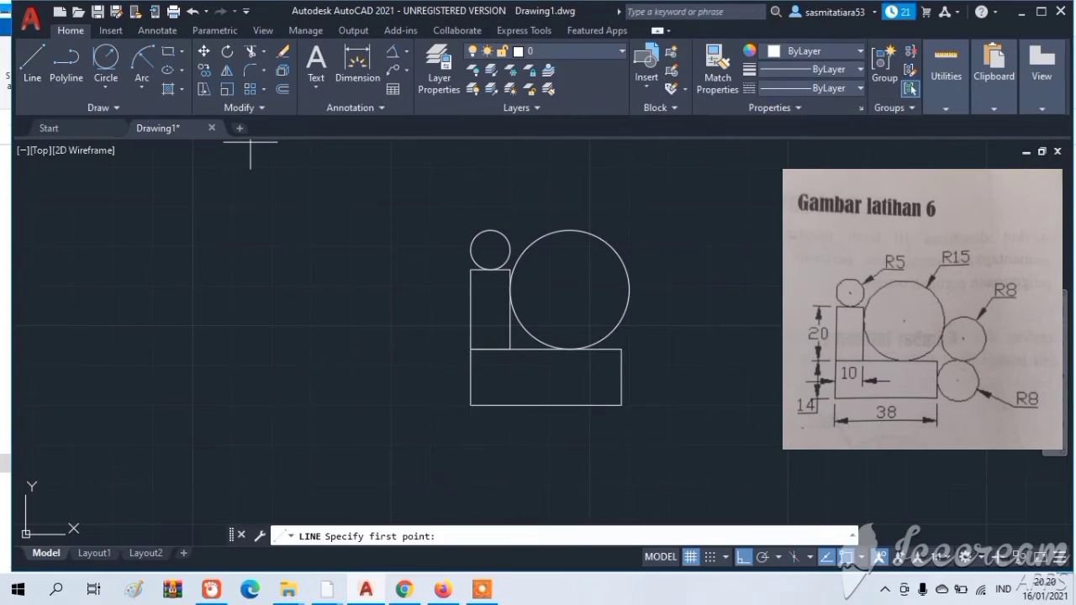
click(621, 375)
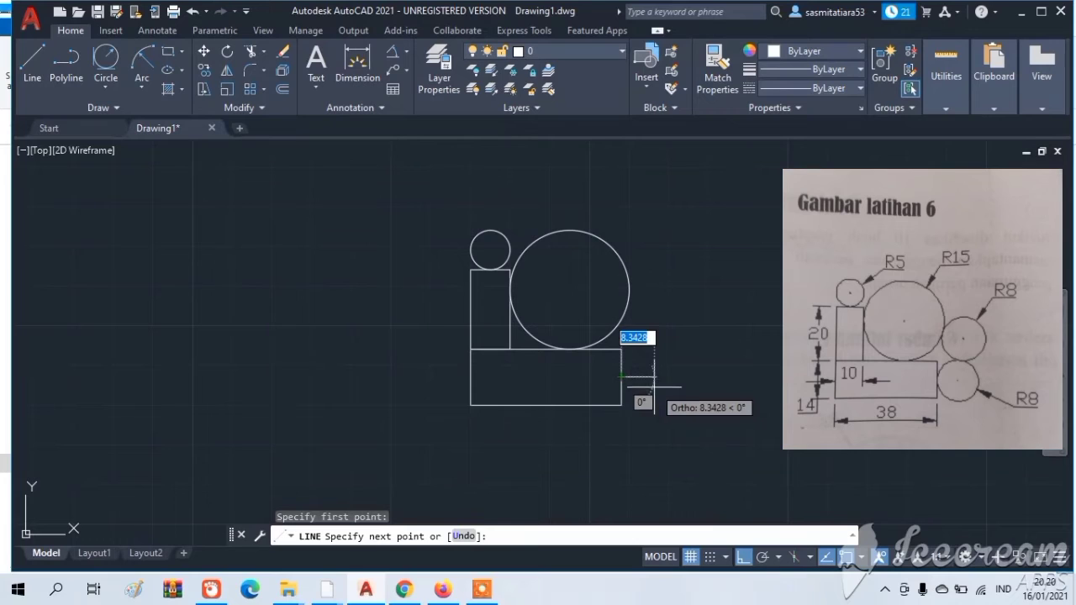
click(743, 557)
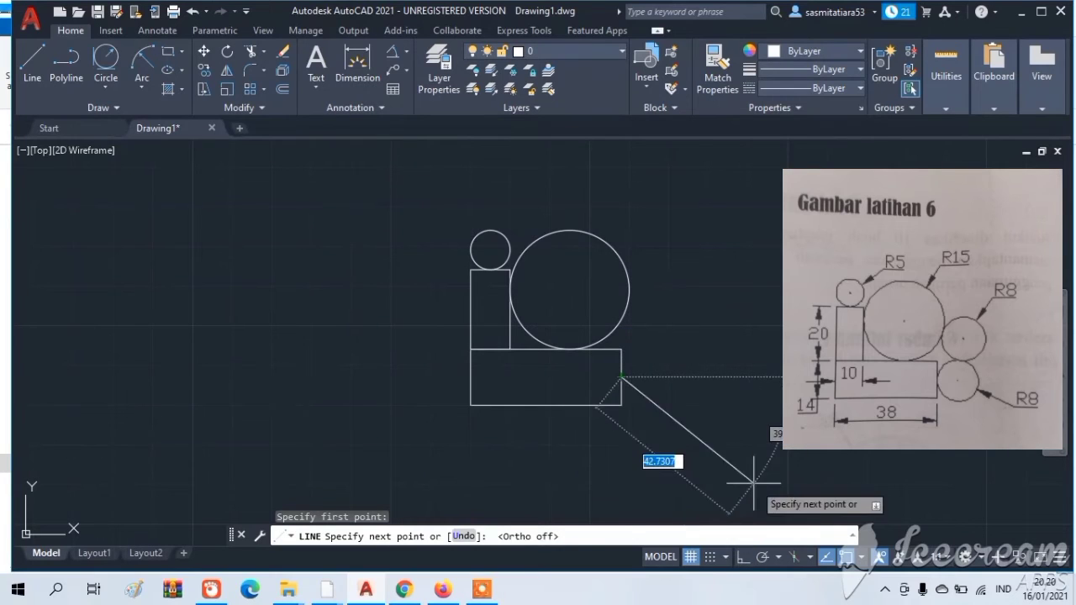
click(741, 561)
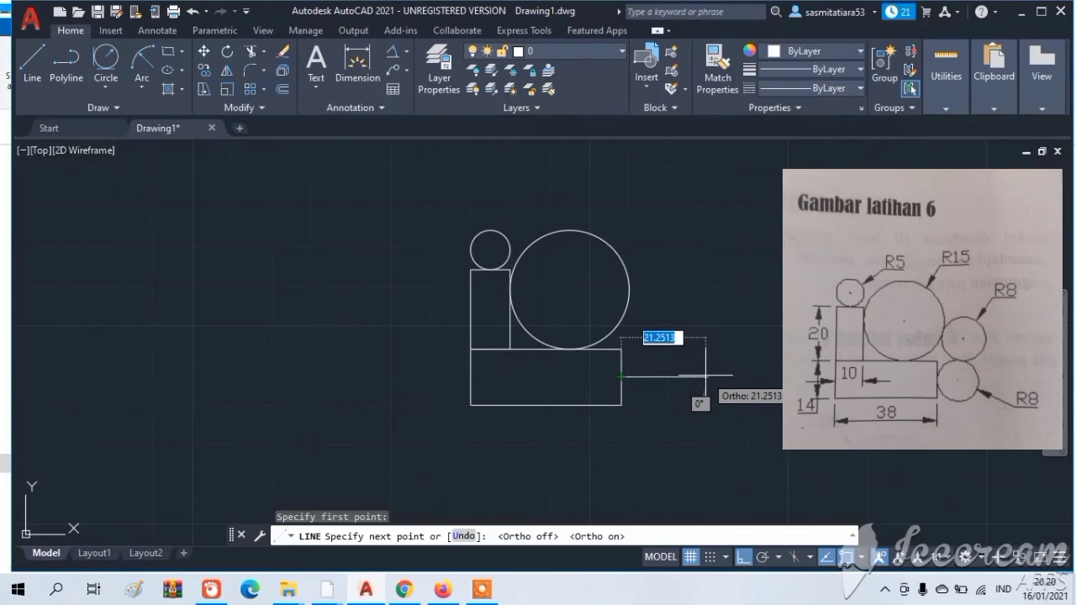
text(8)
key(Return)
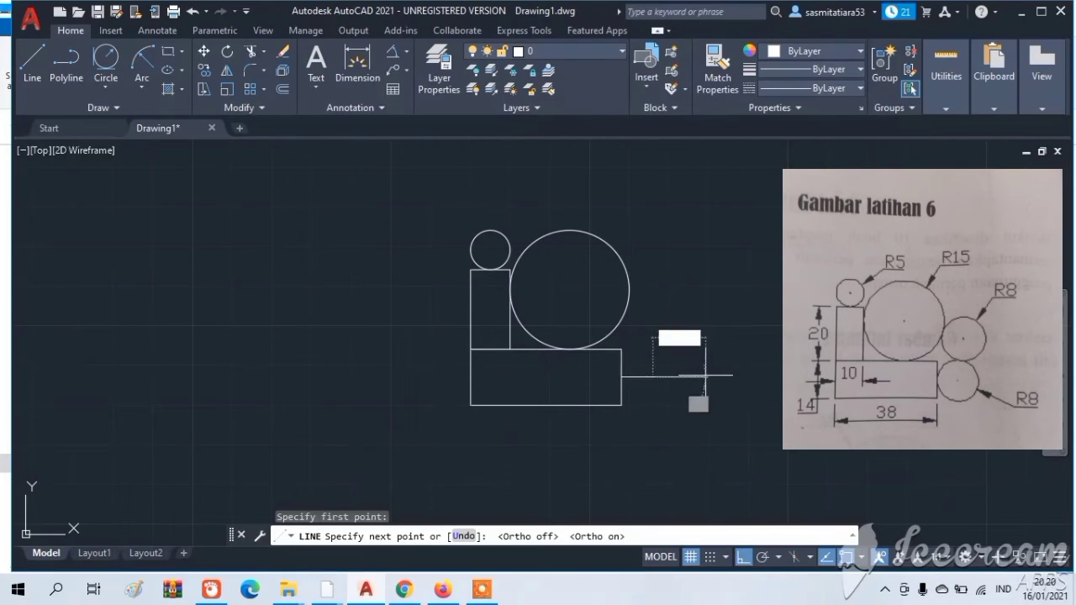
key(Escape)
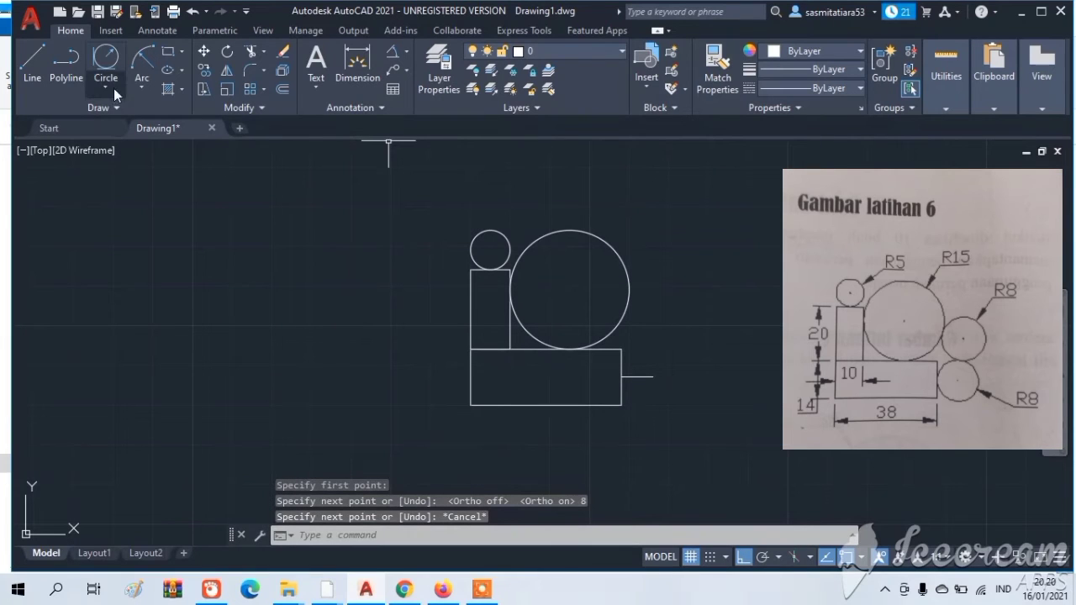
- Draw an R8 circle centred on the end of the 8-unit helper line
click(113, 90)
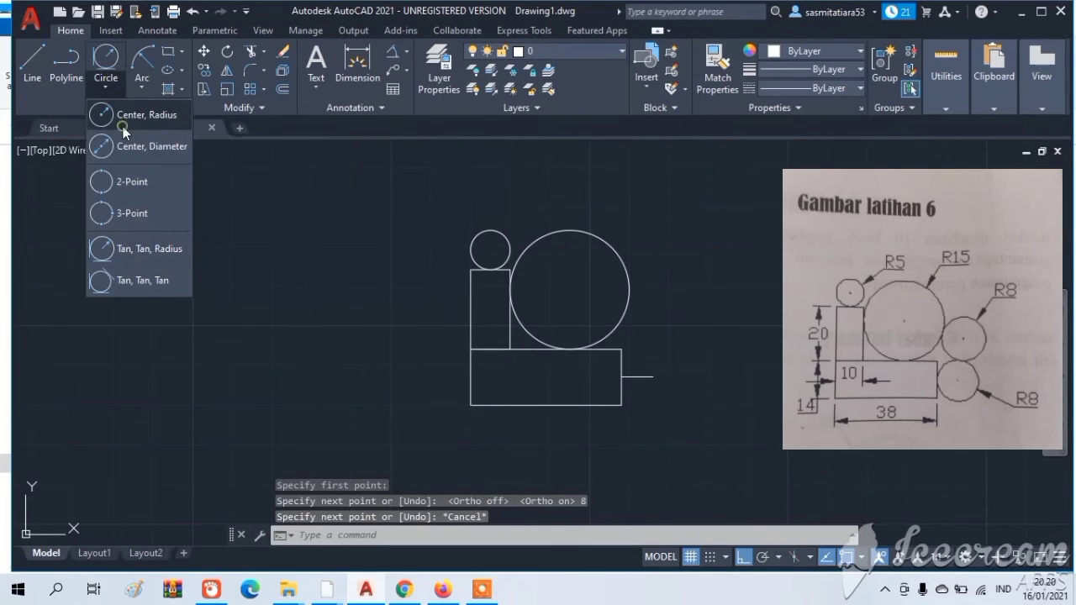
click(122, 126)
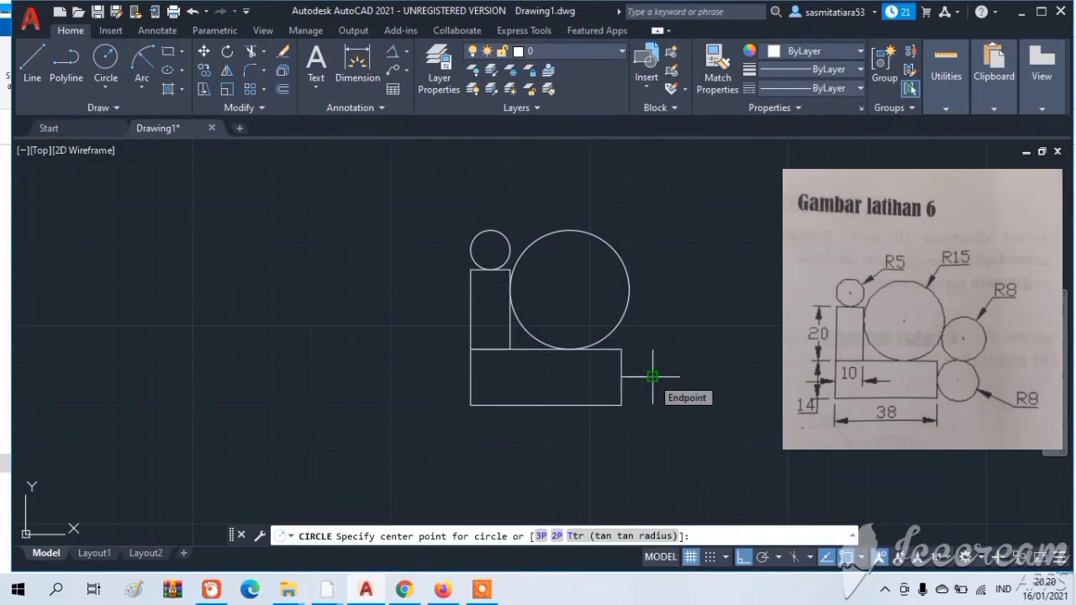
click(652, 377)
text(8)
key(Return)
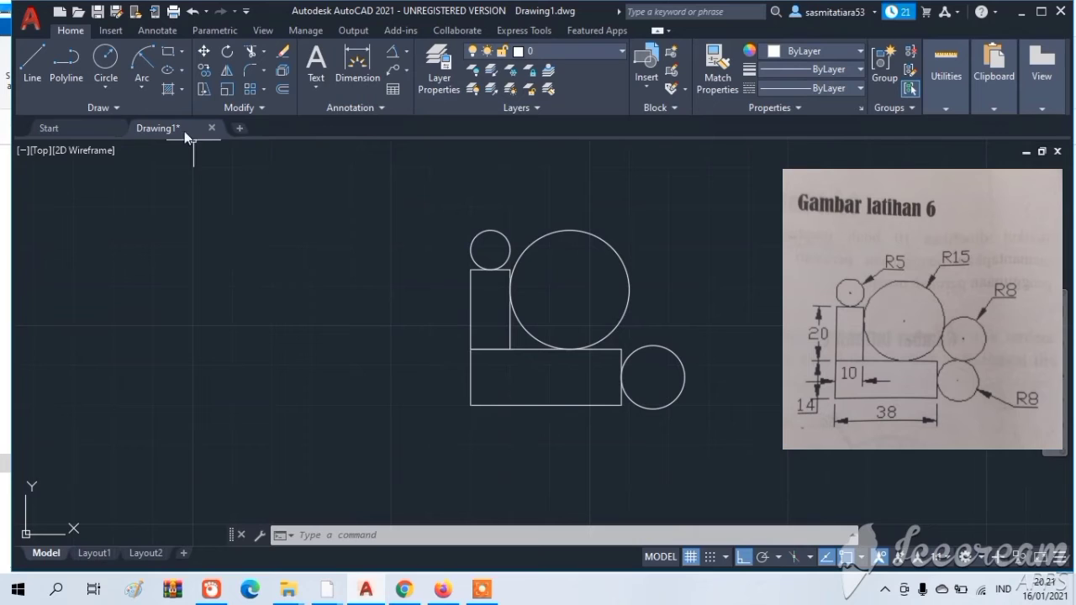
- Draw a Tan-Tan-Radius R8 circle touching the R15 circle and lower R8 circle
click(105, 86)
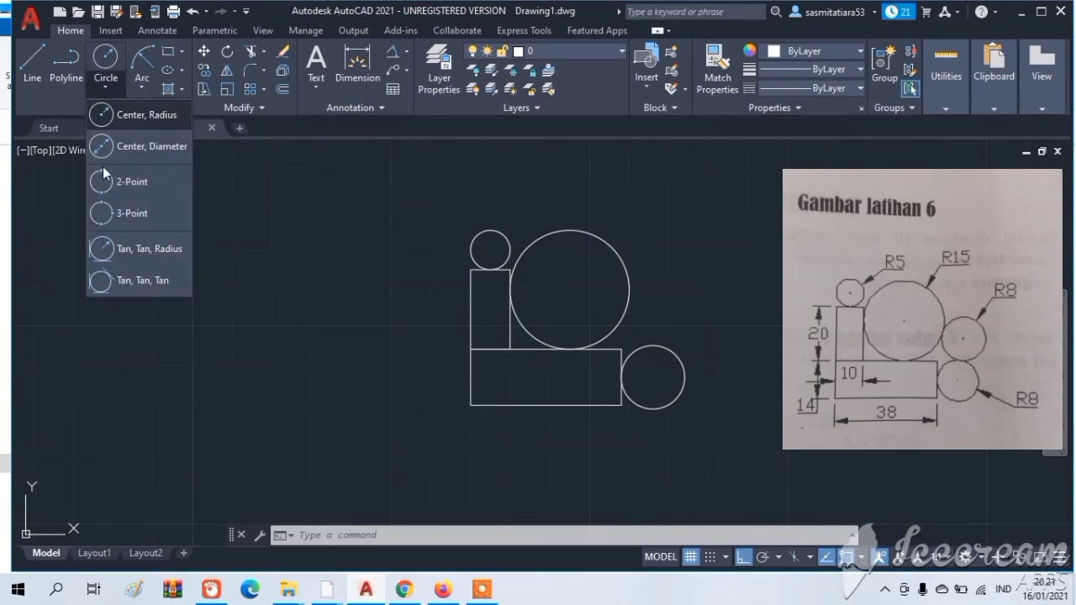
click(109, 244)
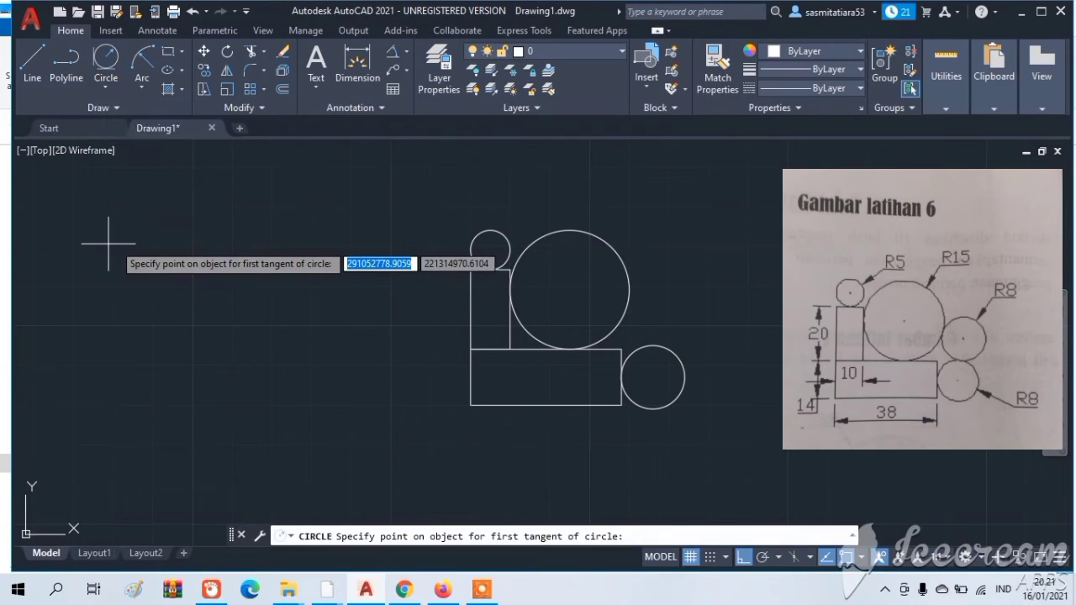
click(620, 310)
click(644, 343)
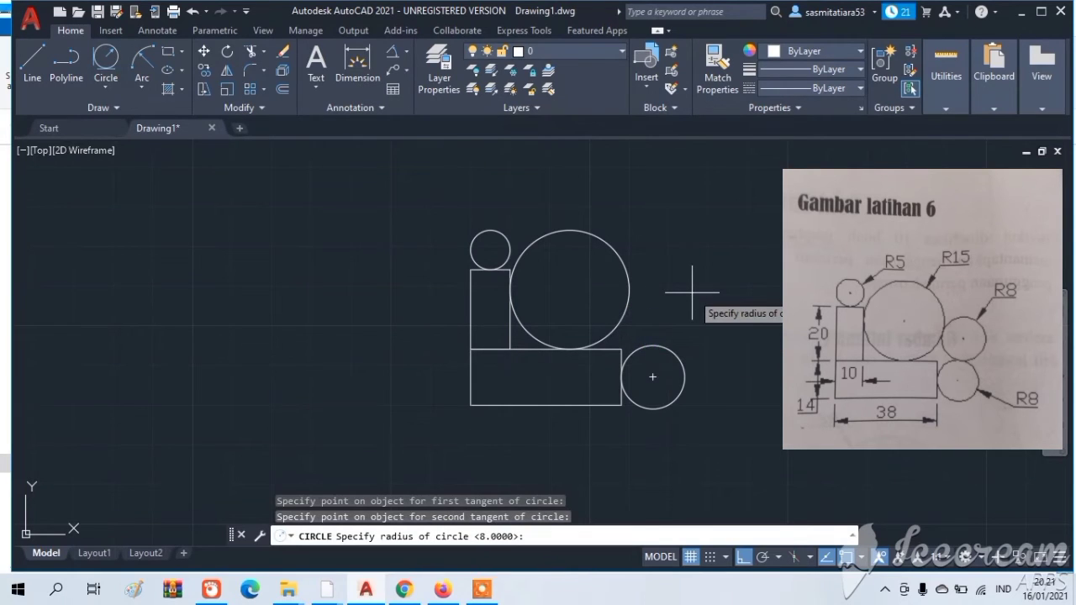
text(8)
key(Return)
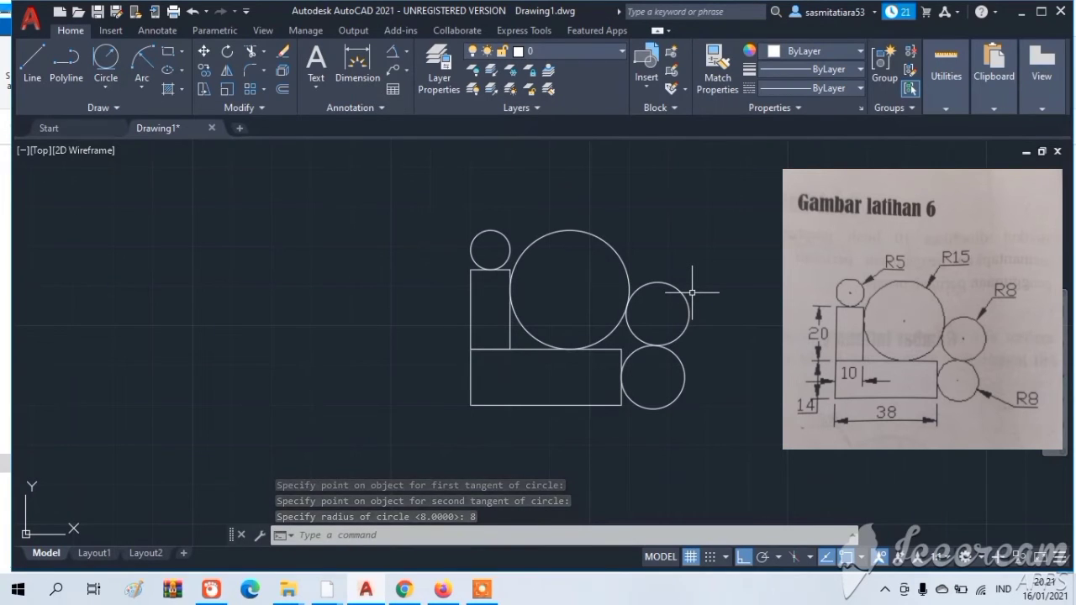
- Add a linear 38 dimension between the base rectangle's lower corners, placed below
click(405, 54)
click(407, 73)
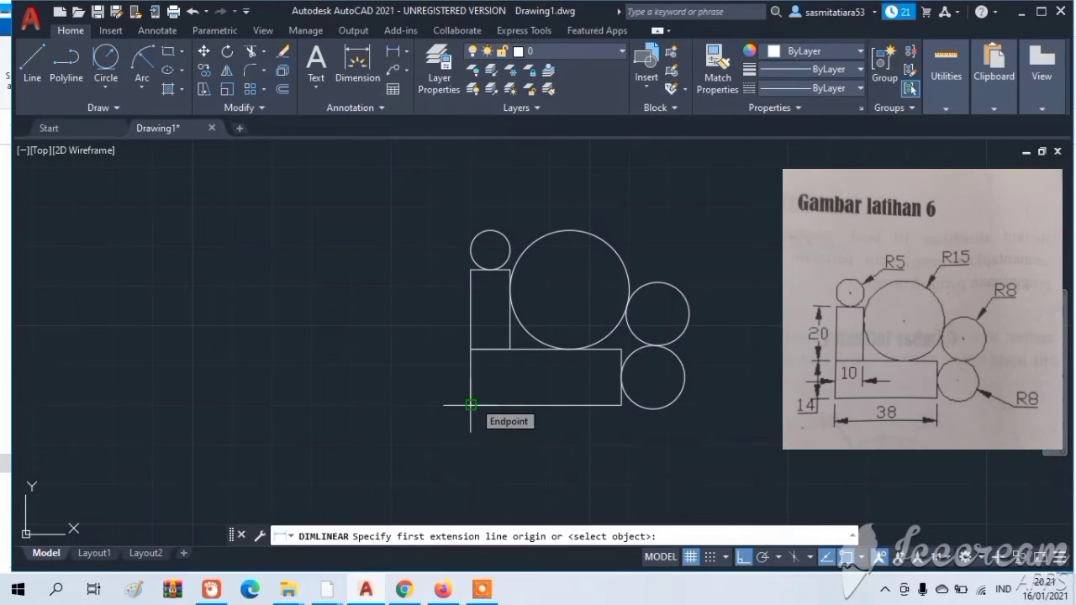
click(471, 405)
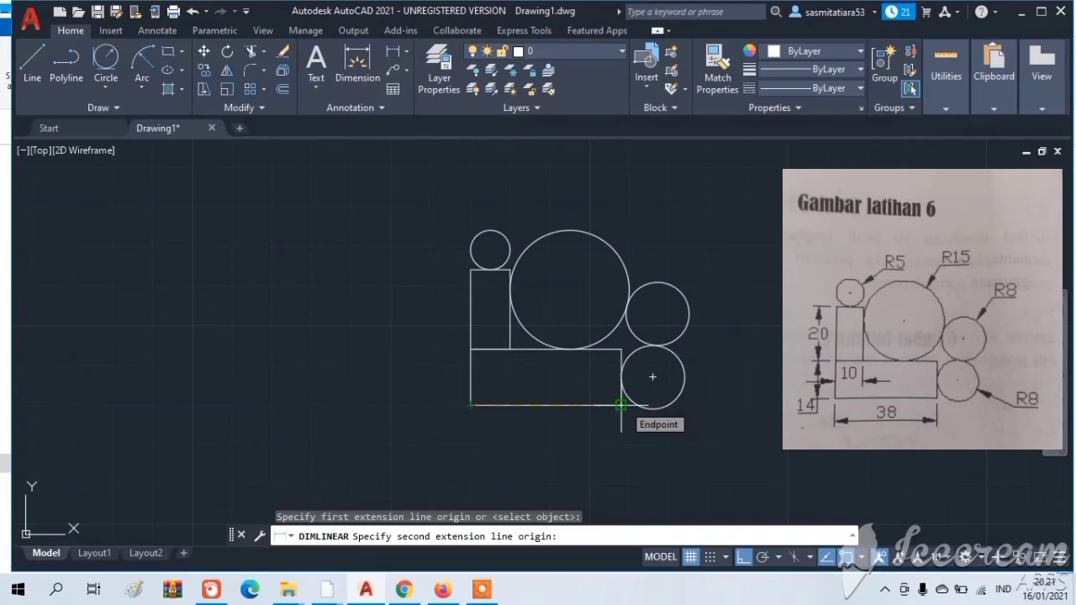
click(620, 405)
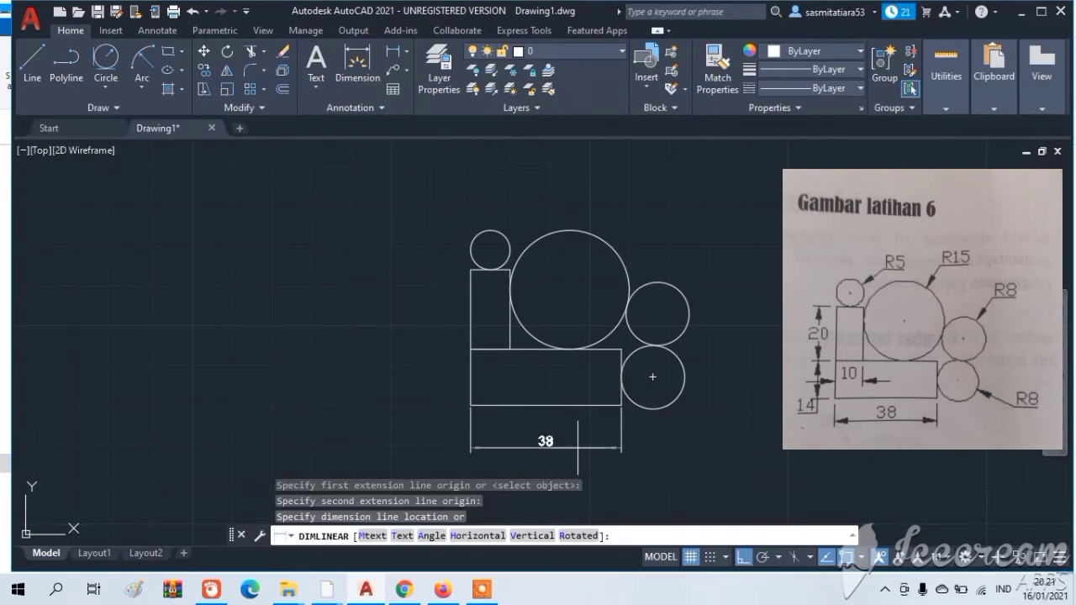
click(577, 447)
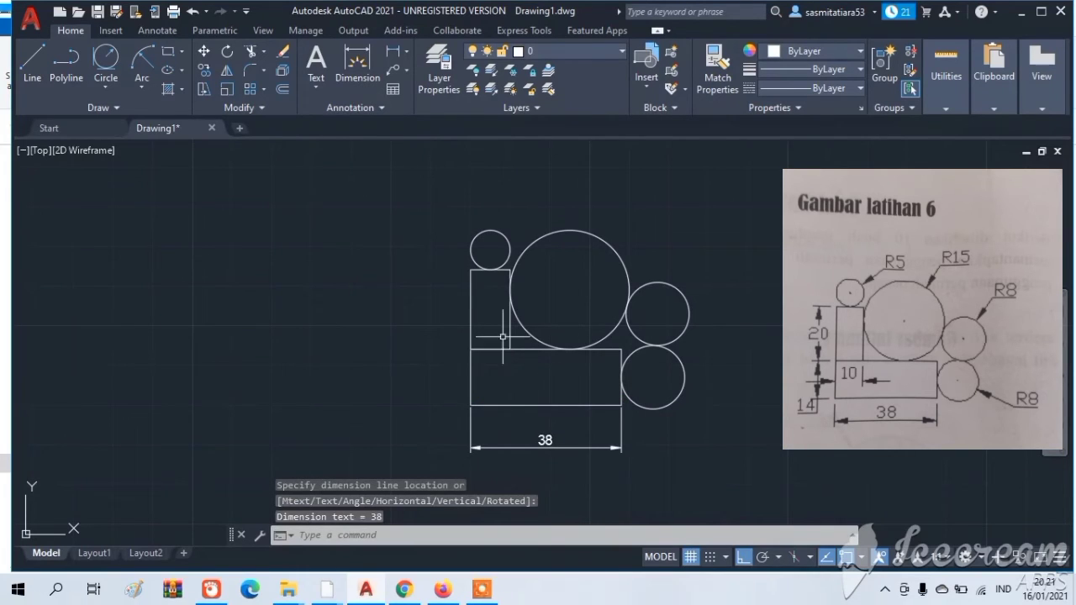
- Add a vertical 14 dimension on the left side of the base rectangle
click(388, 52)
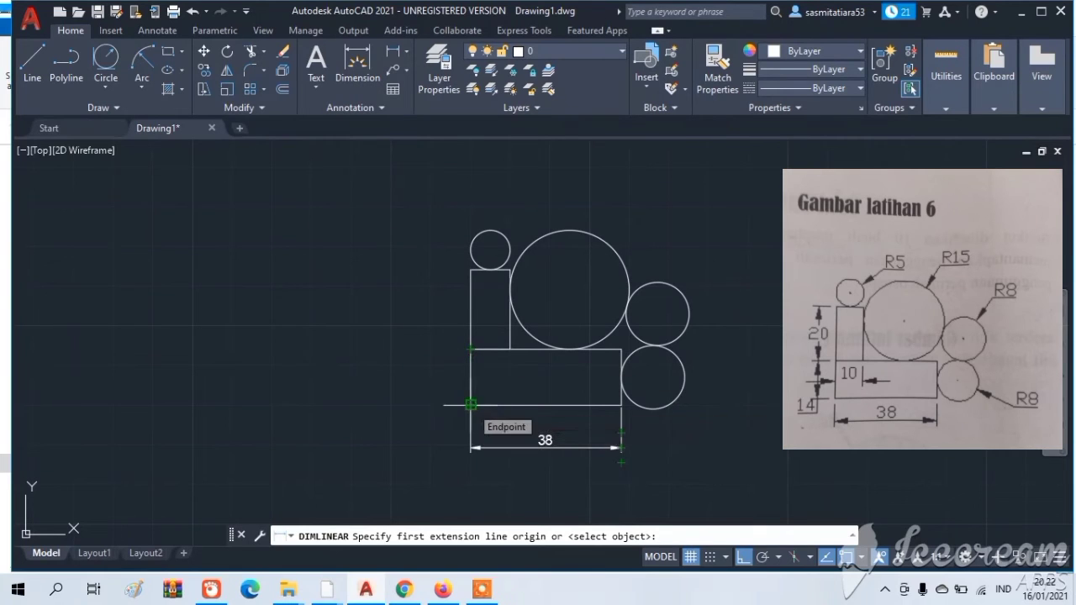
click(471, 405)
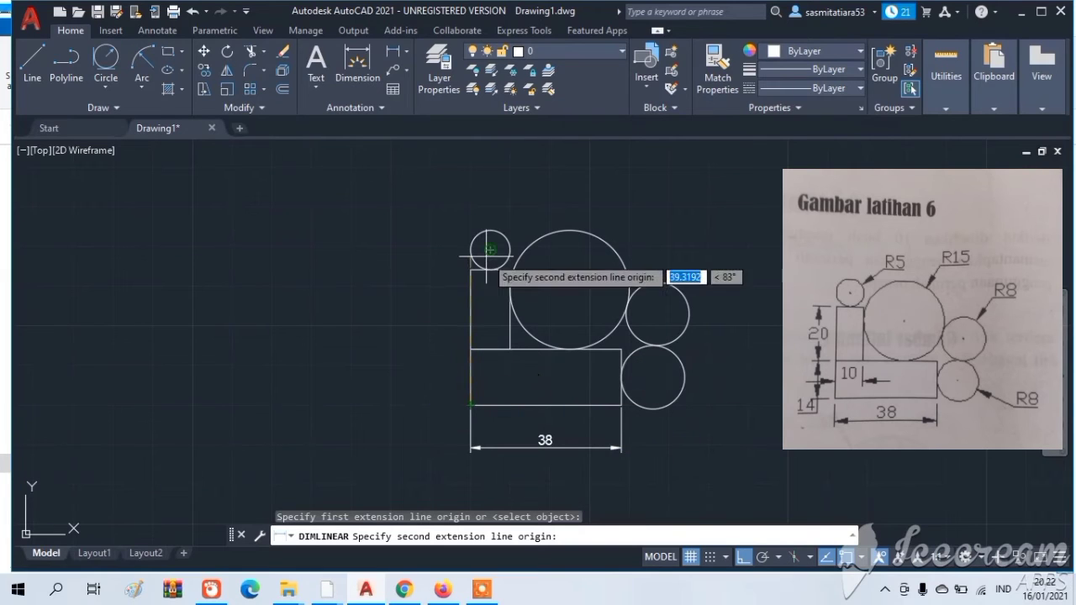
key(Escape)
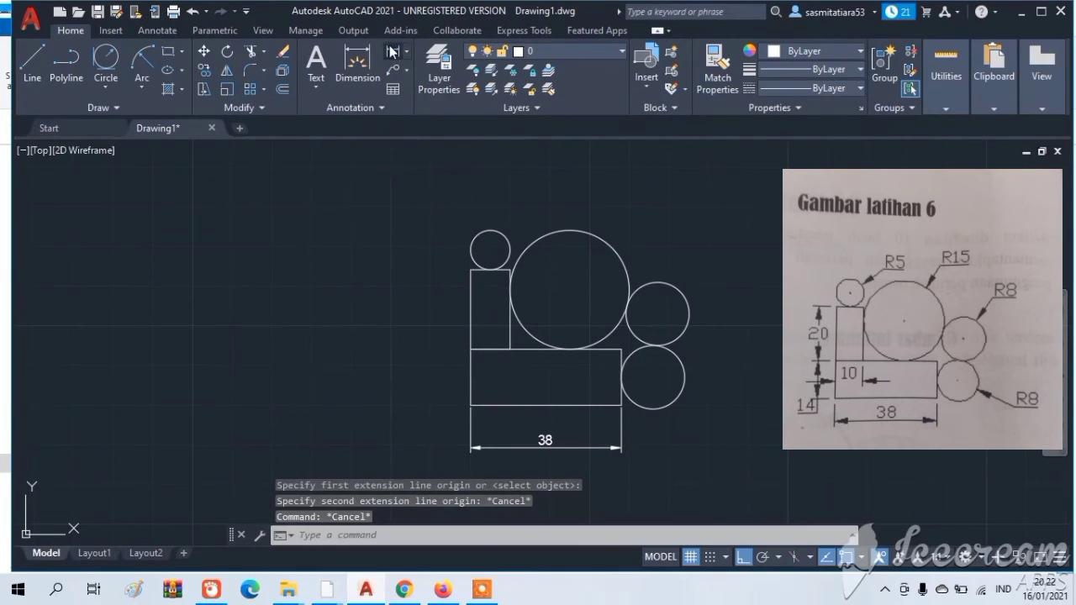
click(393, 52)
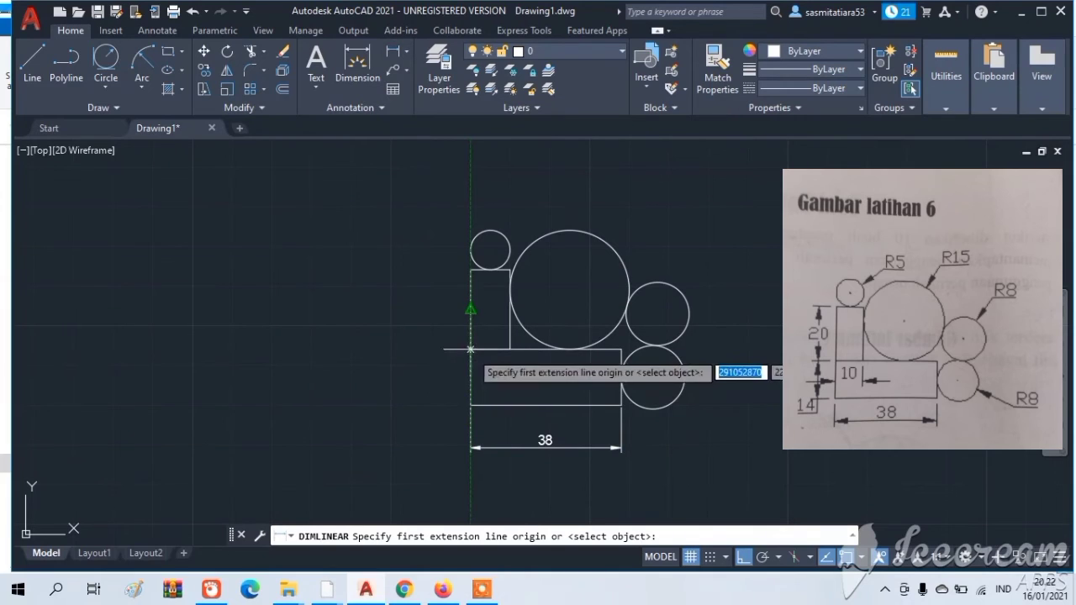
click(471, 348)
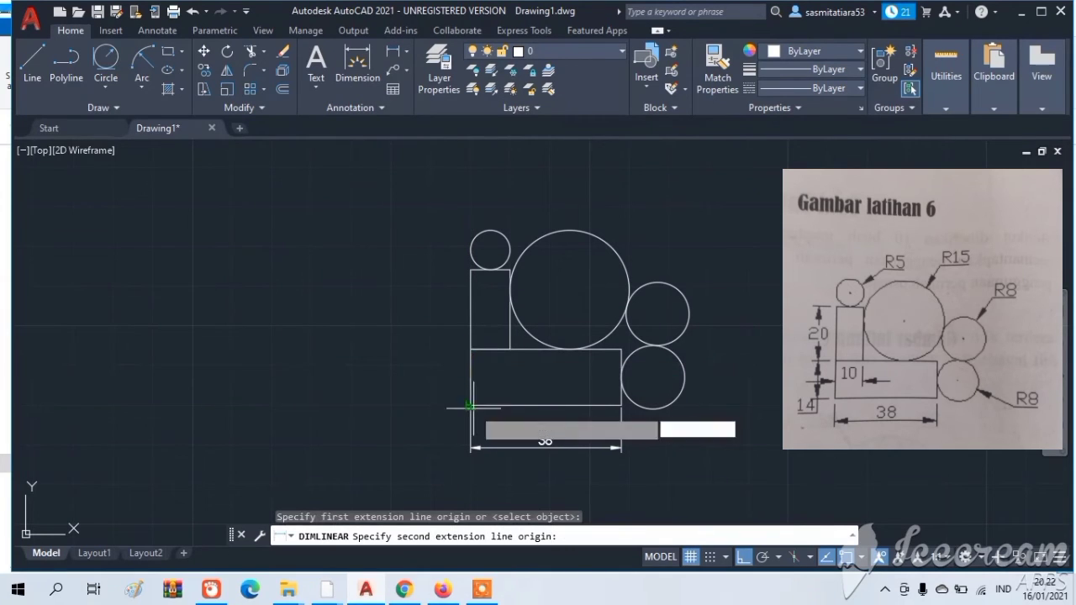
click(471, 405)
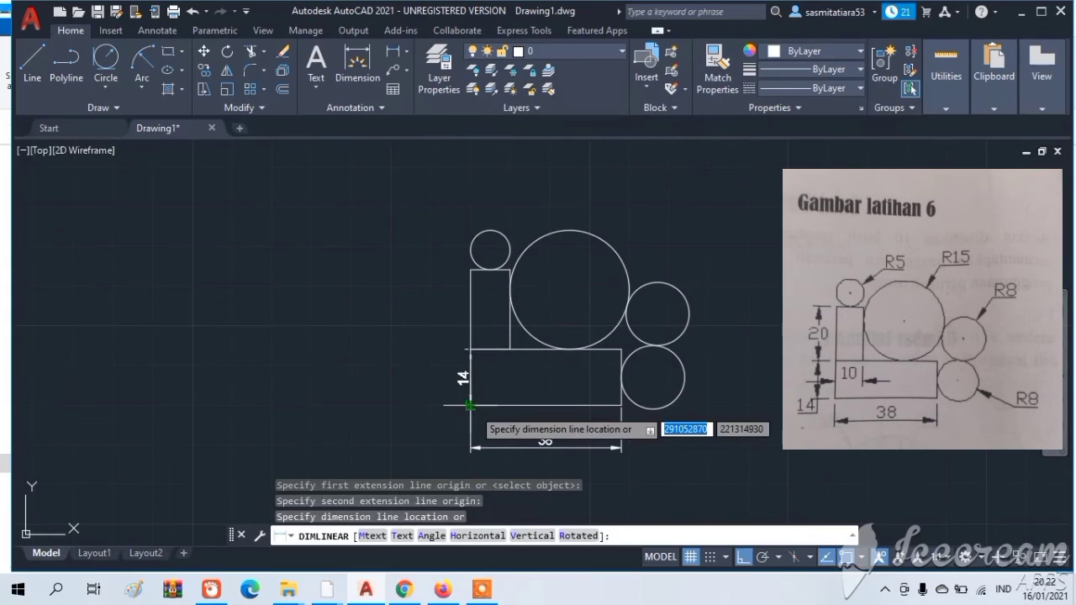
click(423, 392)
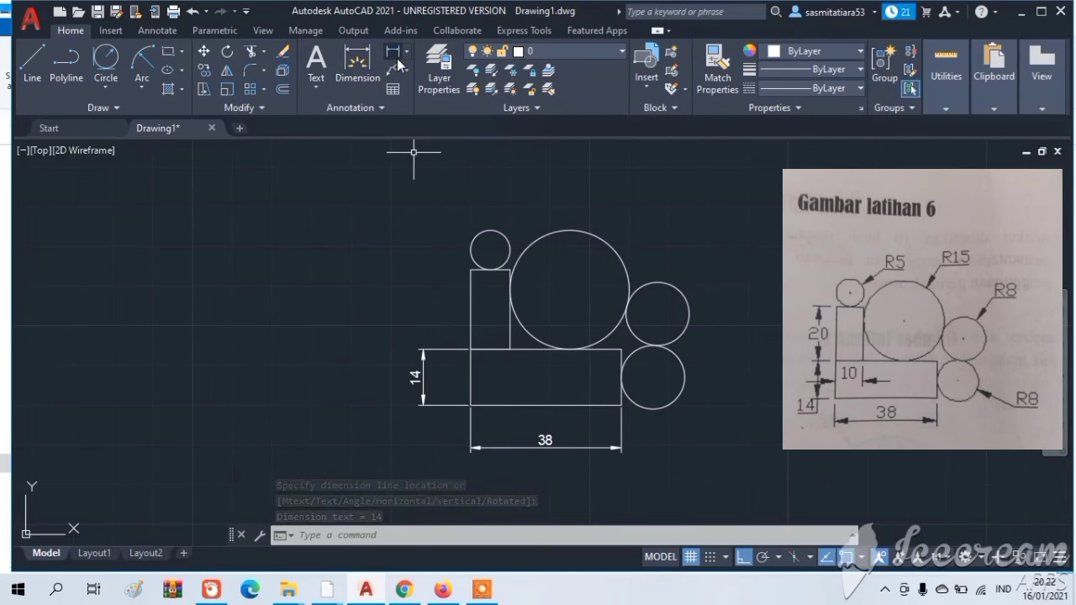
click(396, 61)
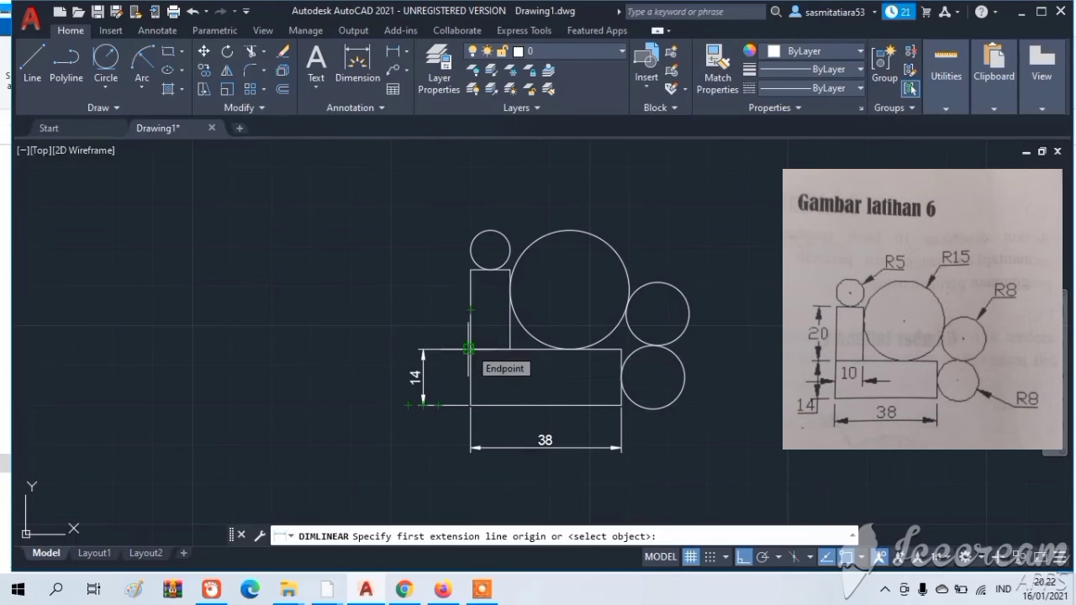
- Dimension the tall rectangle's 10 width between its lower corners, placed inside the base rectangle
click(469, 348)
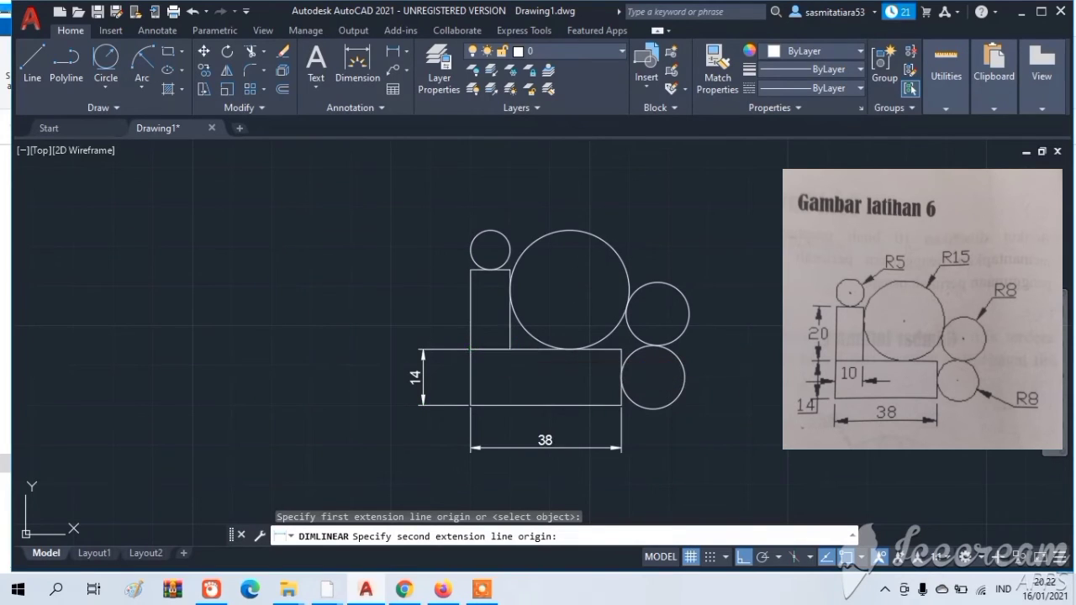
click(510, 348)
key(Escape)
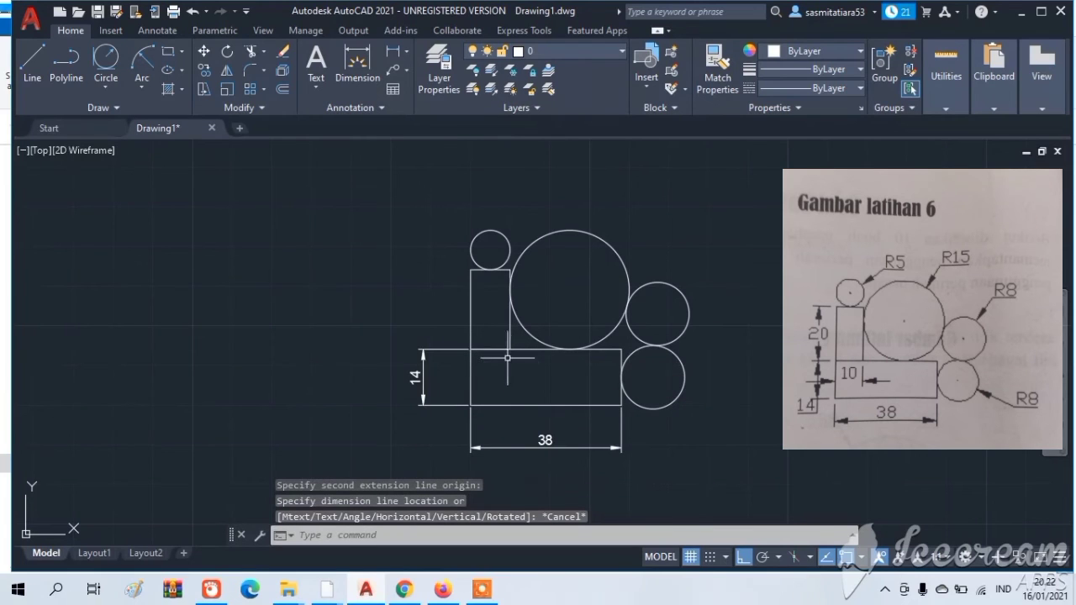
click(392, 52)
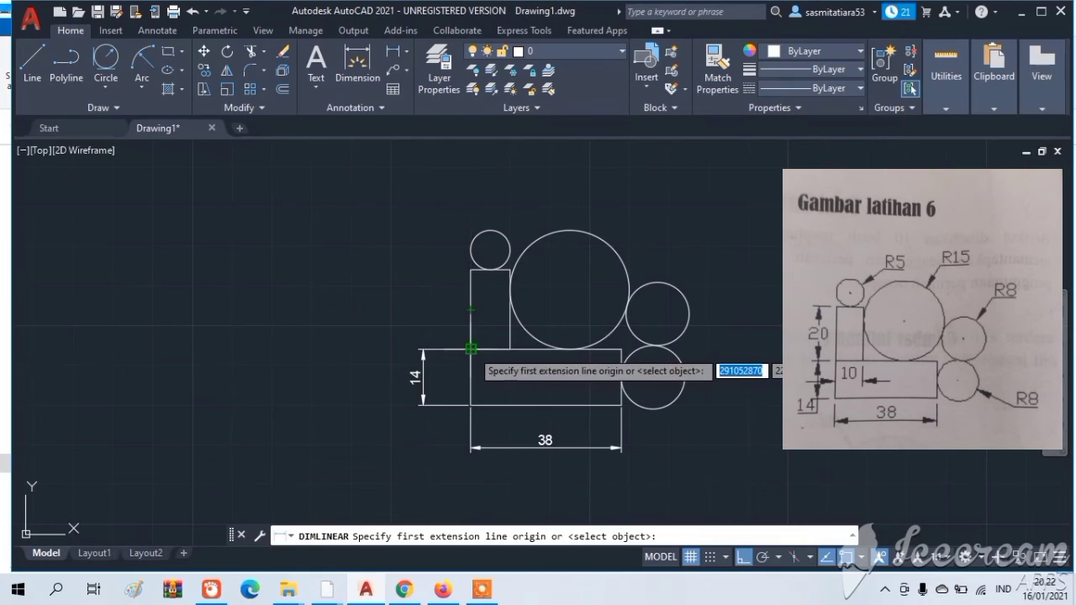
click(471, 348)
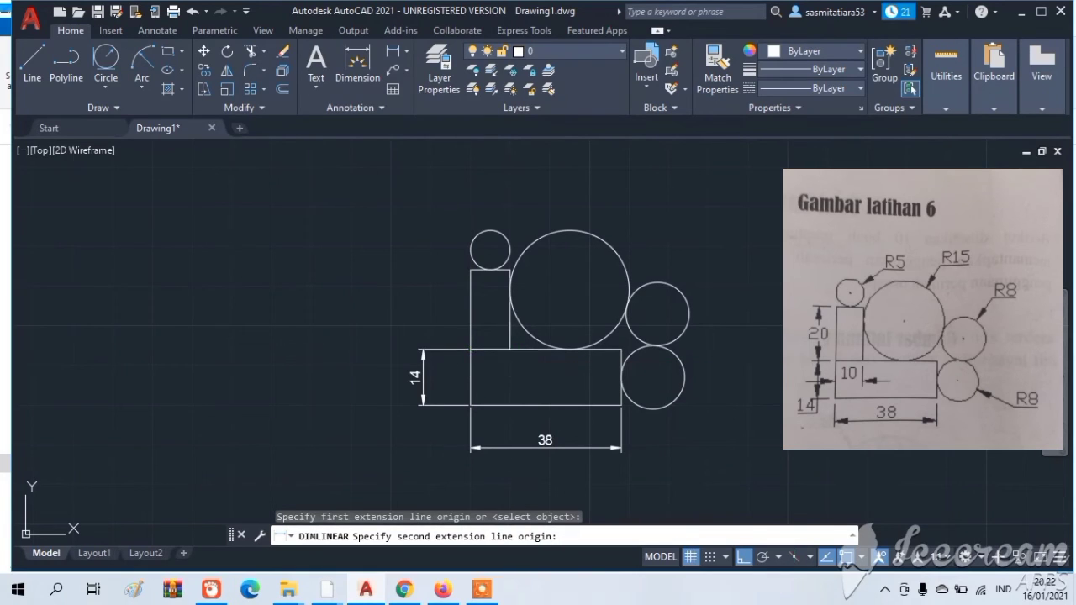
click(509, 348)
click(498, 370)
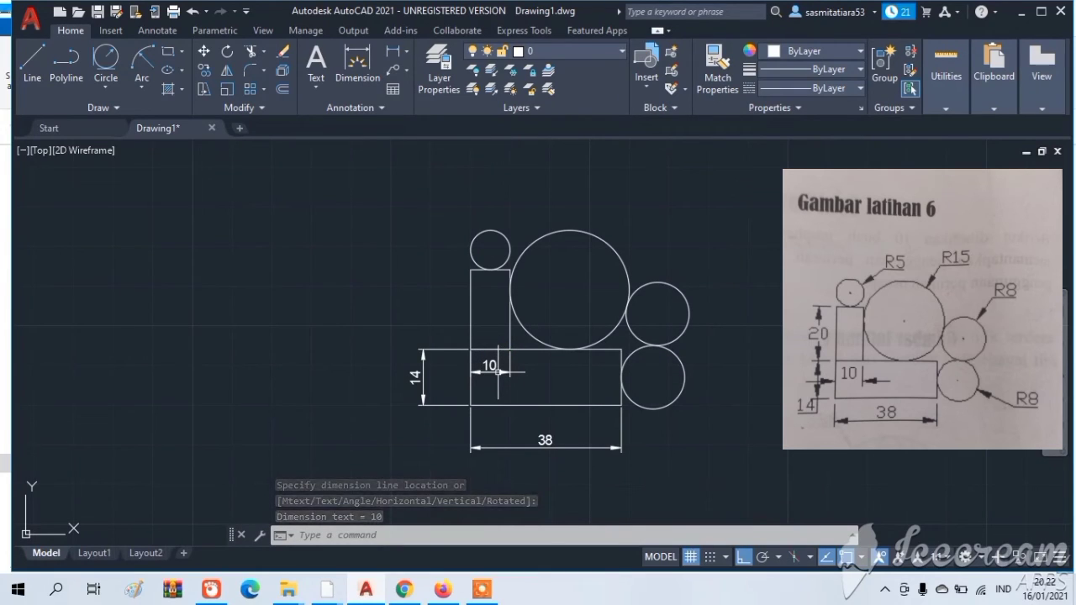
click(405, 56)
- Add radius dimensions R5 to the small top circle and R15 to the large circle
click(395, 210)
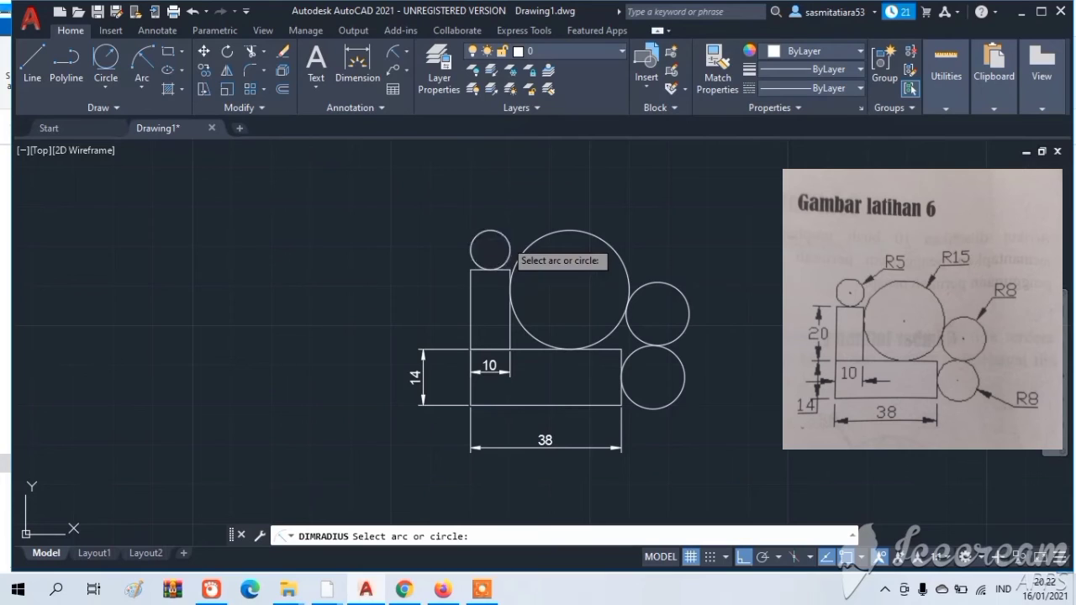
click(506, 238)
click(521, 204)
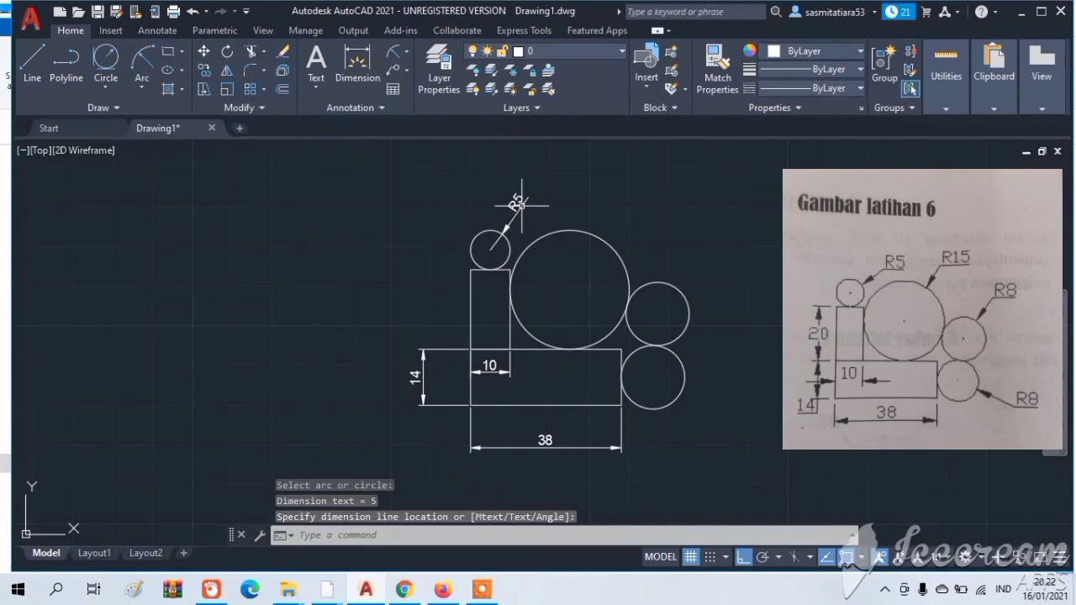
key(Return)
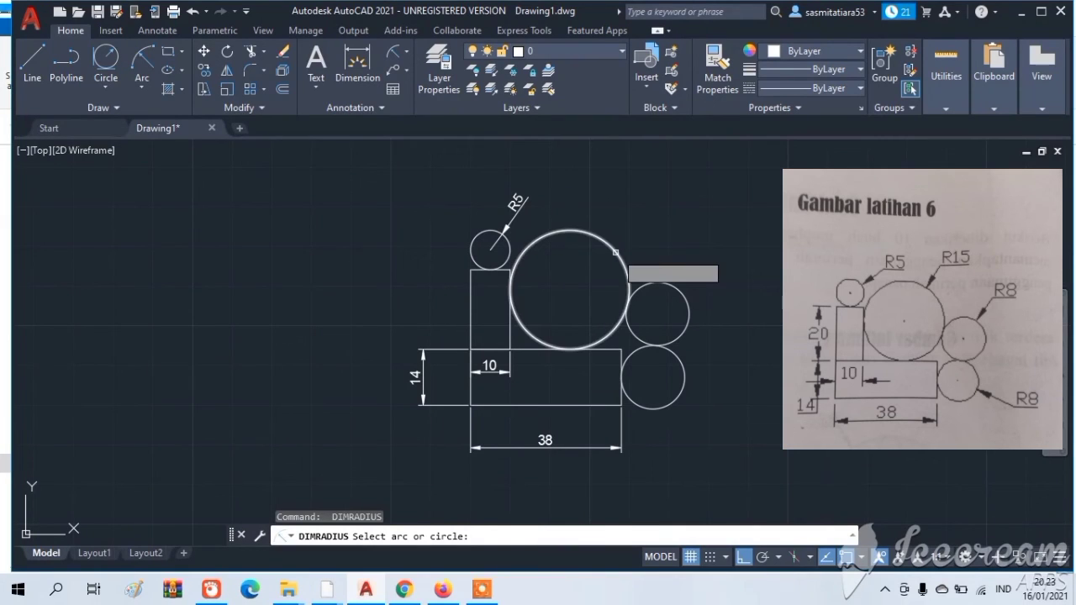
click(615, 251)
click(647, 221)
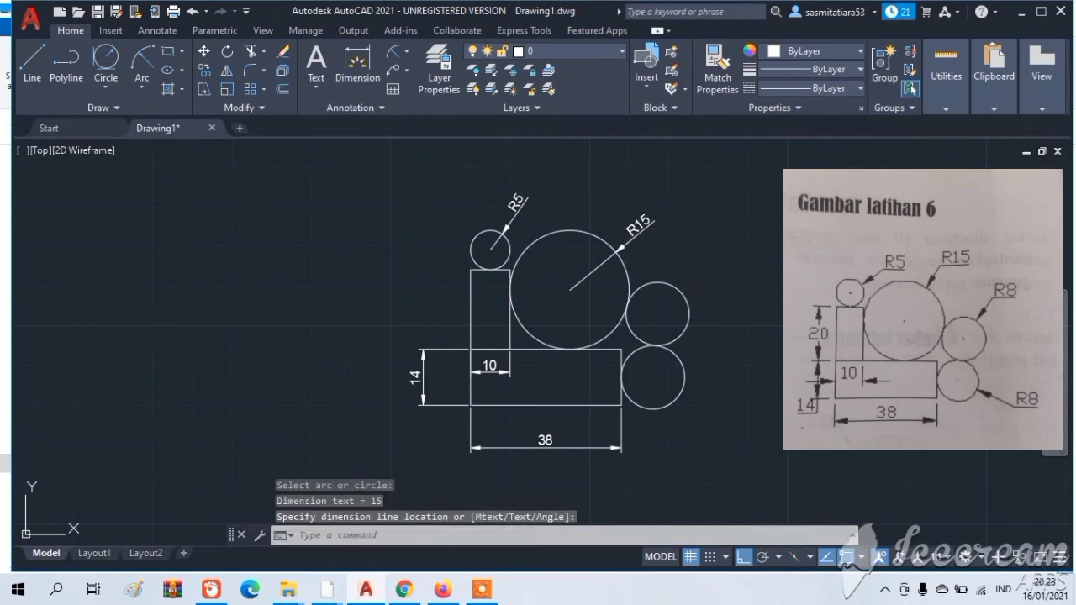
- Add R8 radius dimensions to the upper-right and lower-right circles
key(Return)
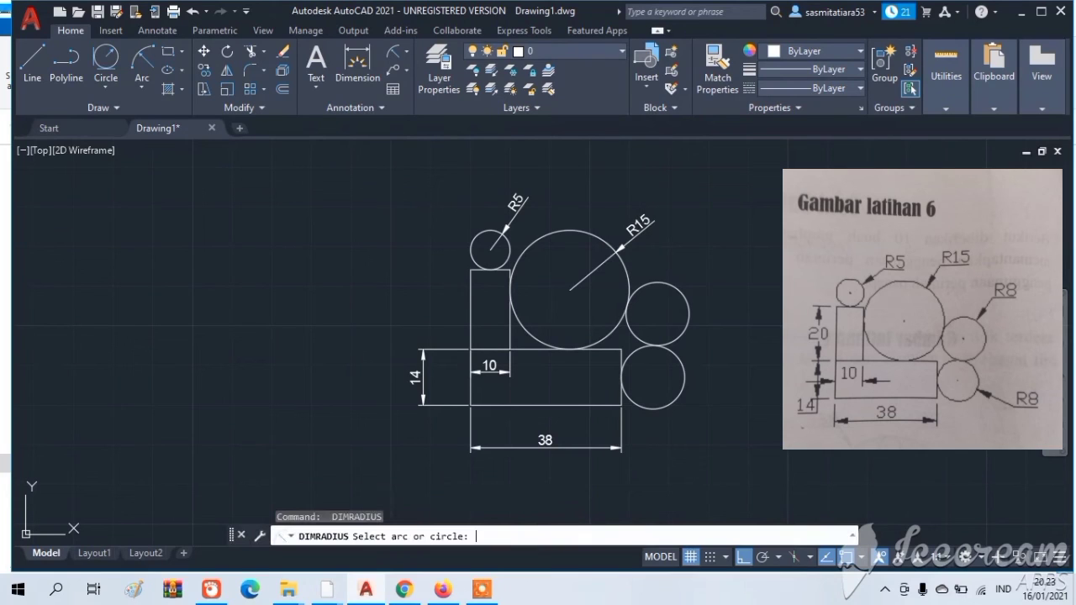
click(688, 304)
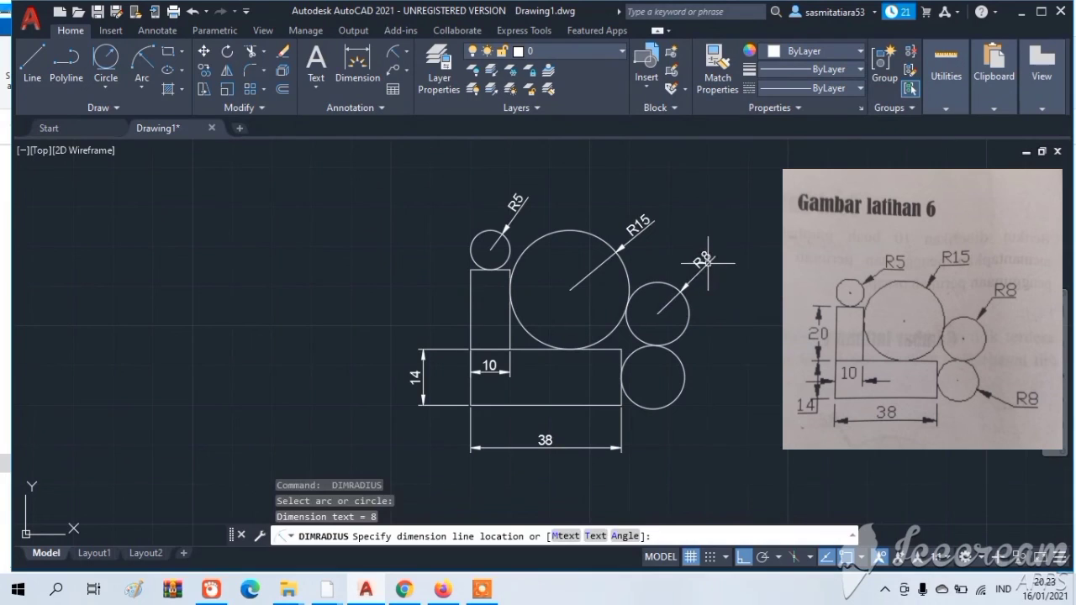
click(704, 259)
key(Return)
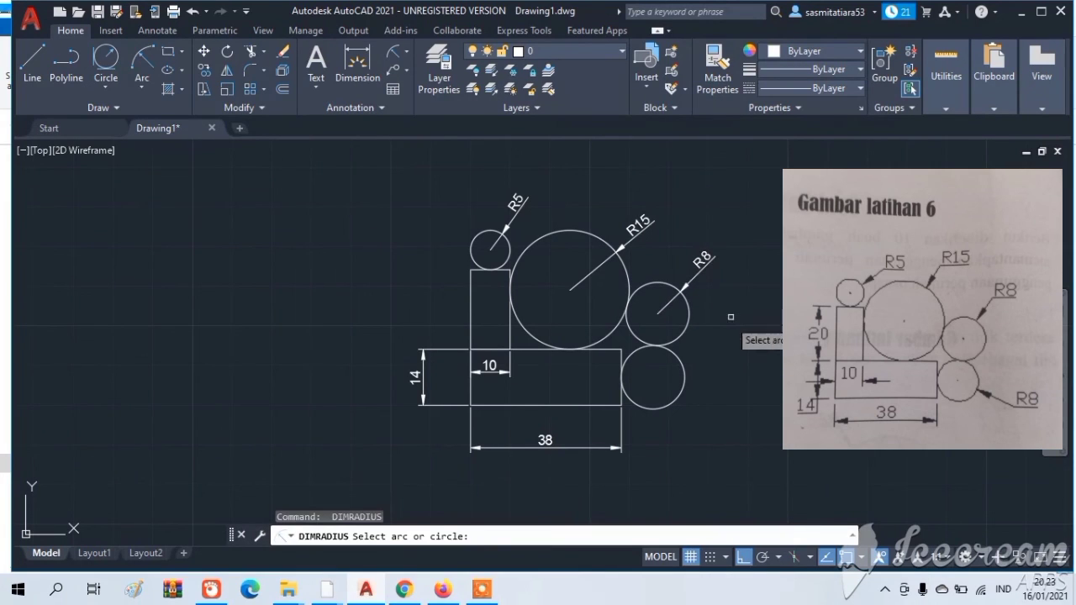
click(681, 367)
click(727, 347)
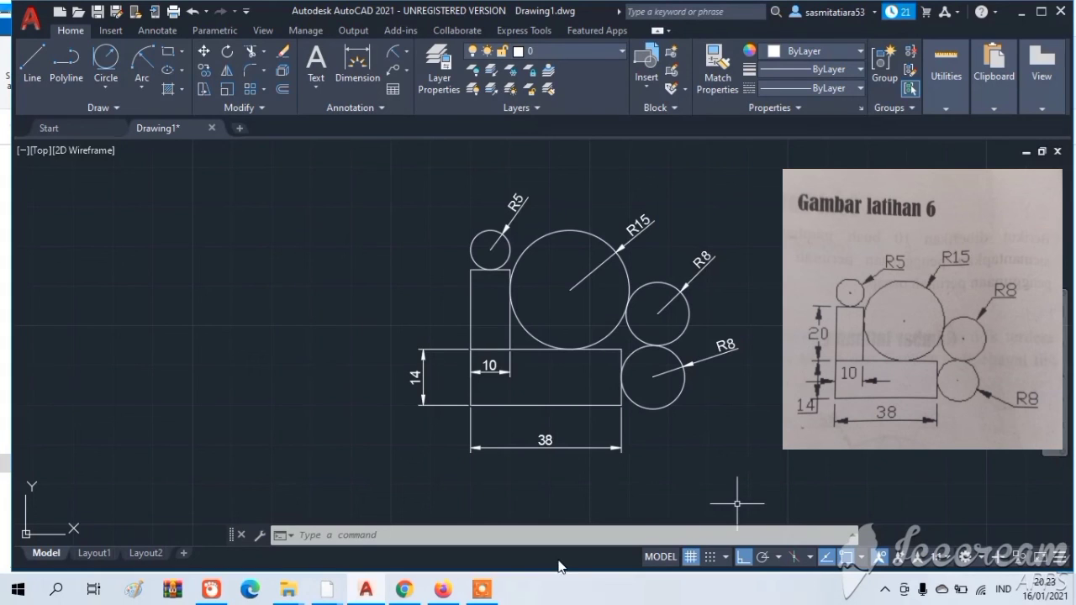
click(483, 590)
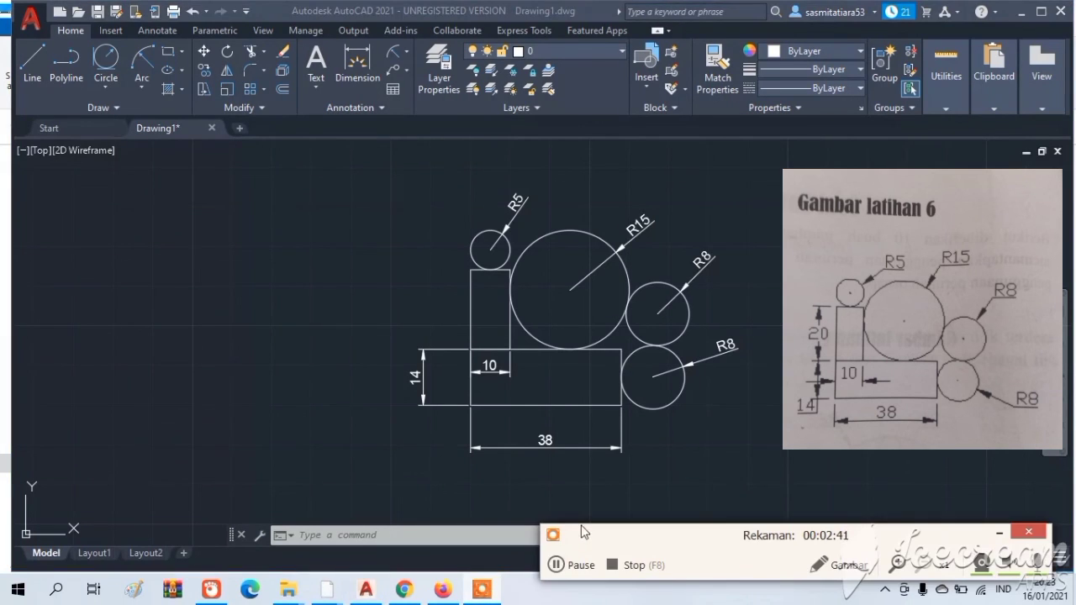